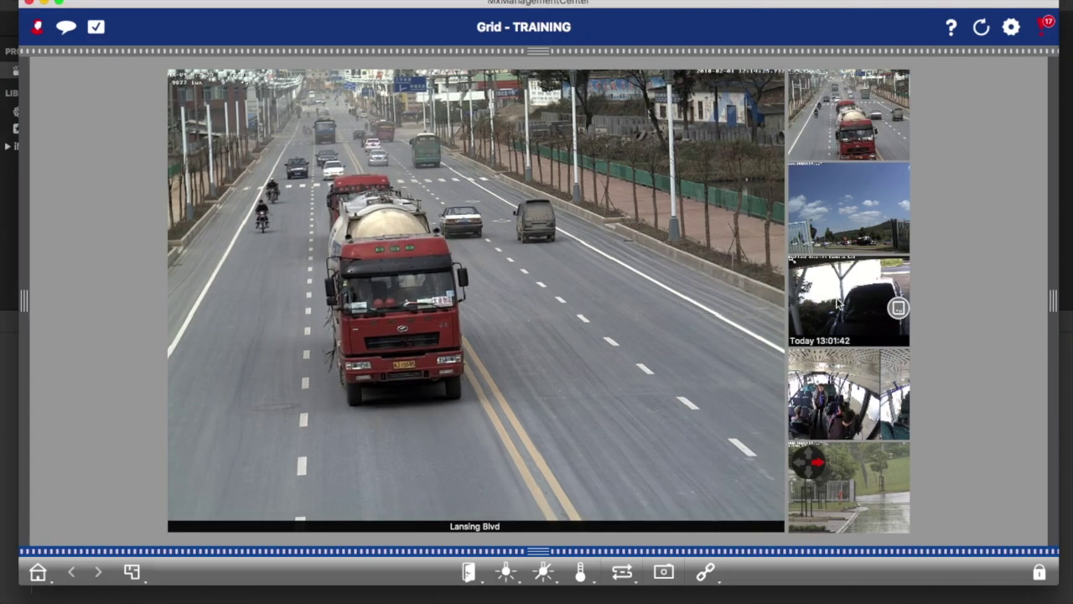
# Step: Show the CARPORT camera in the grid's large tile and digitally zoom its image in and back out
pyautogui.click(610, 270)
pyautogui.moveTo(610, 270); pyautogui.dragTo(524, 275)
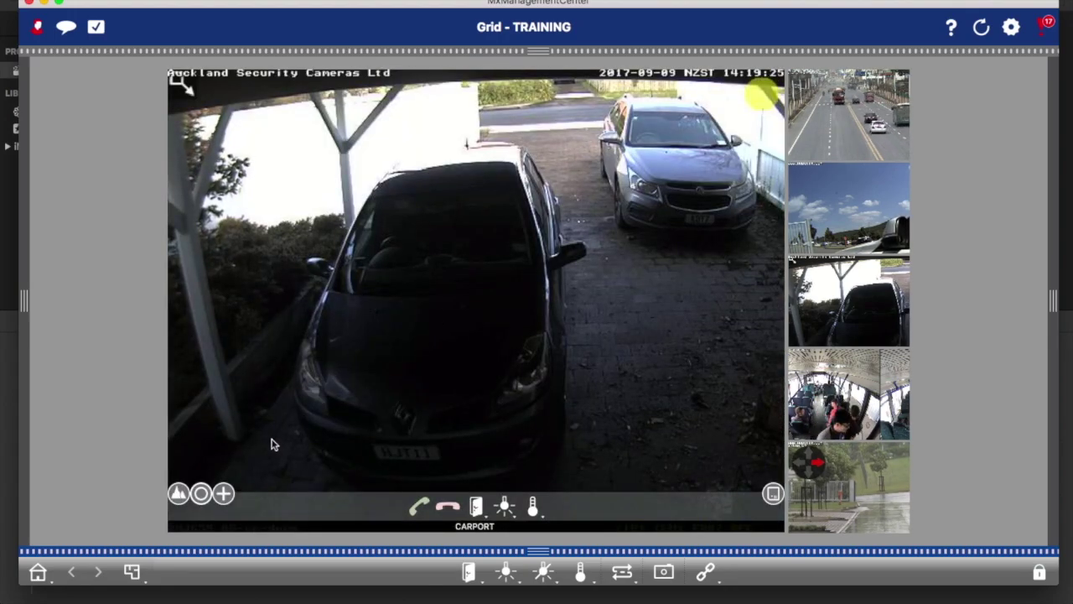
pyautogui.click(228, 494)
pyautogui.click(408, 492)
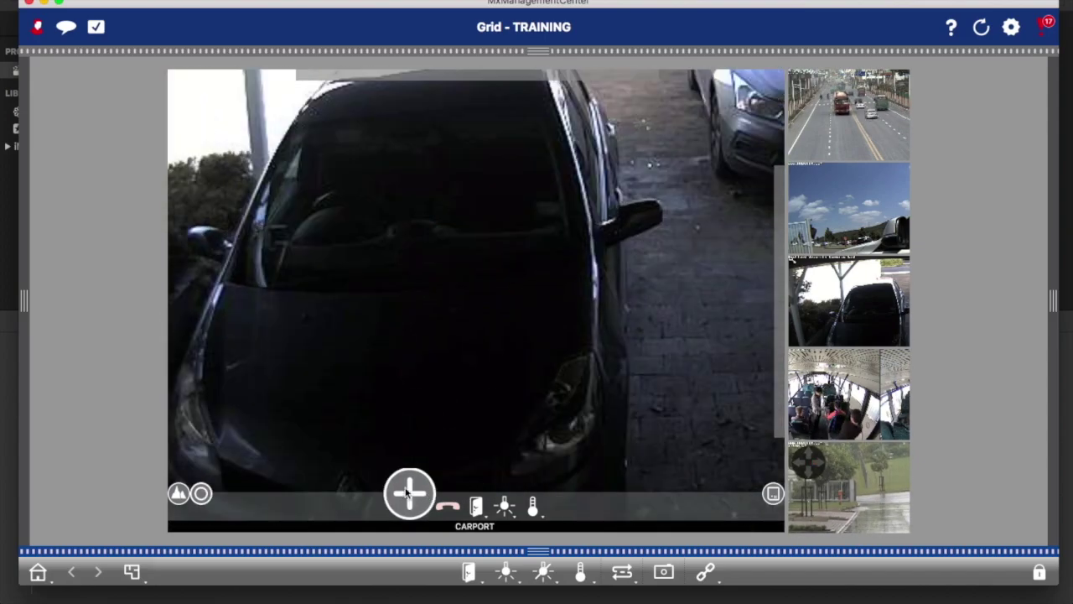
pyautogui.scroll(-3, 410, 265)
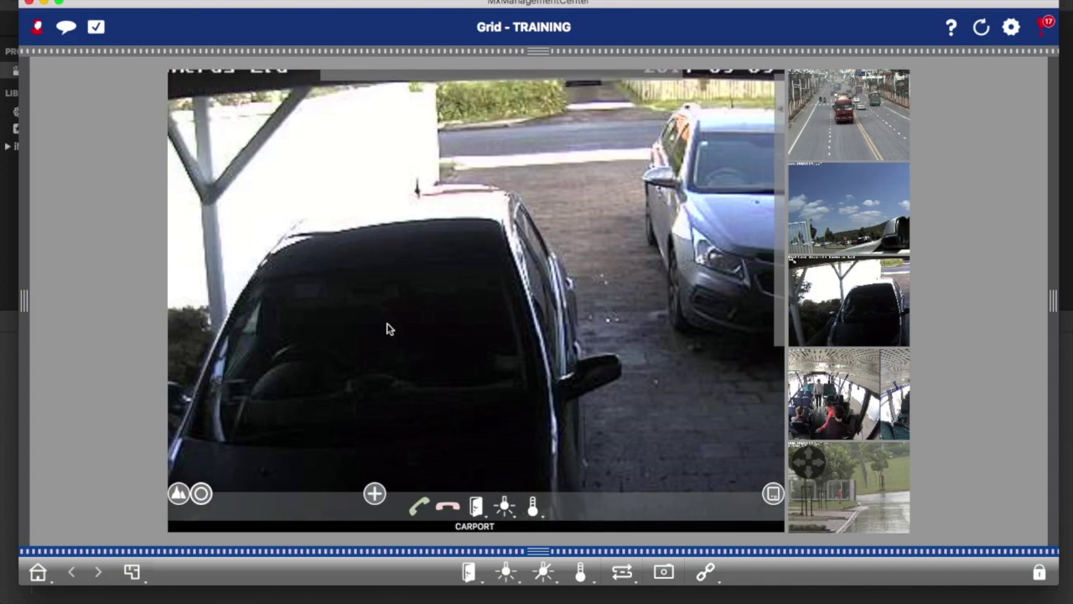
pyautogui.moveTo(375, 495); pyautogui.dragTo(134, 489)
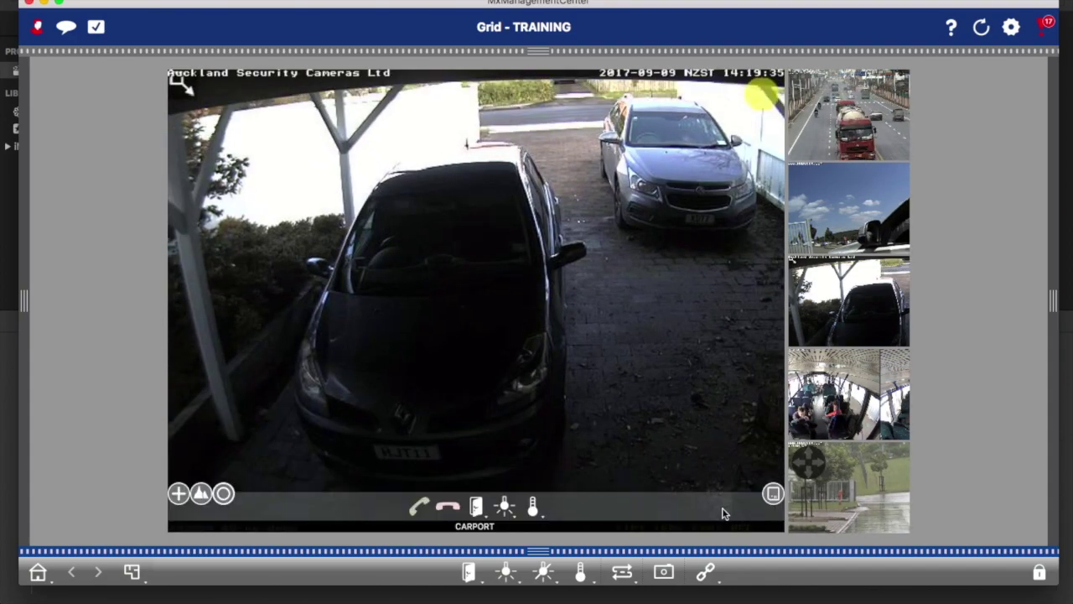
# Step: Step back through the CARPORT camera's recorded events to the fourth one and open it in the Playback view
pyautogui.click(773, 496)
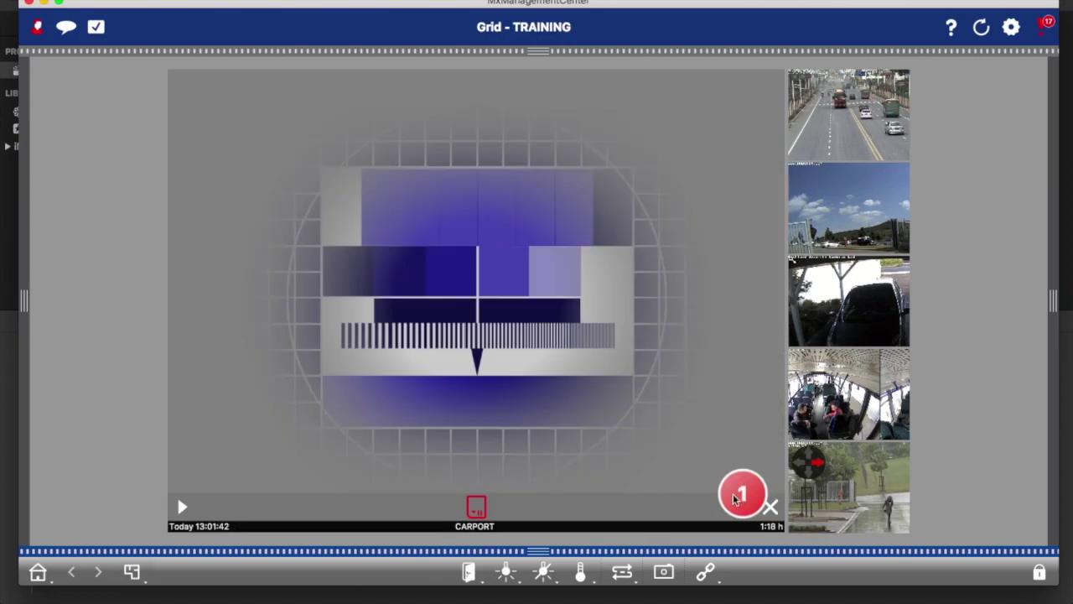
pyautogui.click(734, 501)
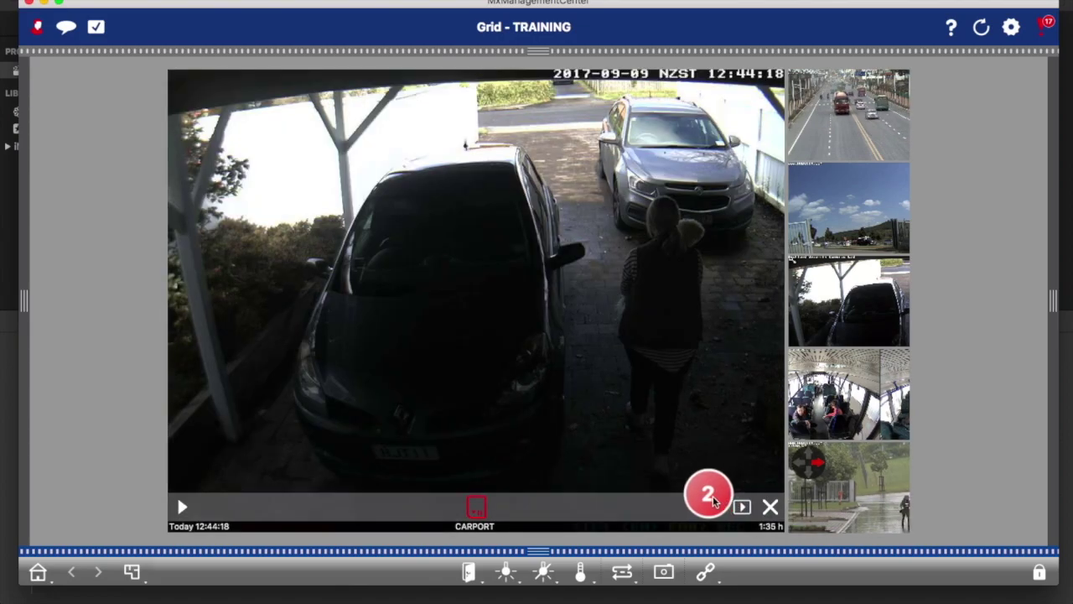
pyautogui.click(702, 501)
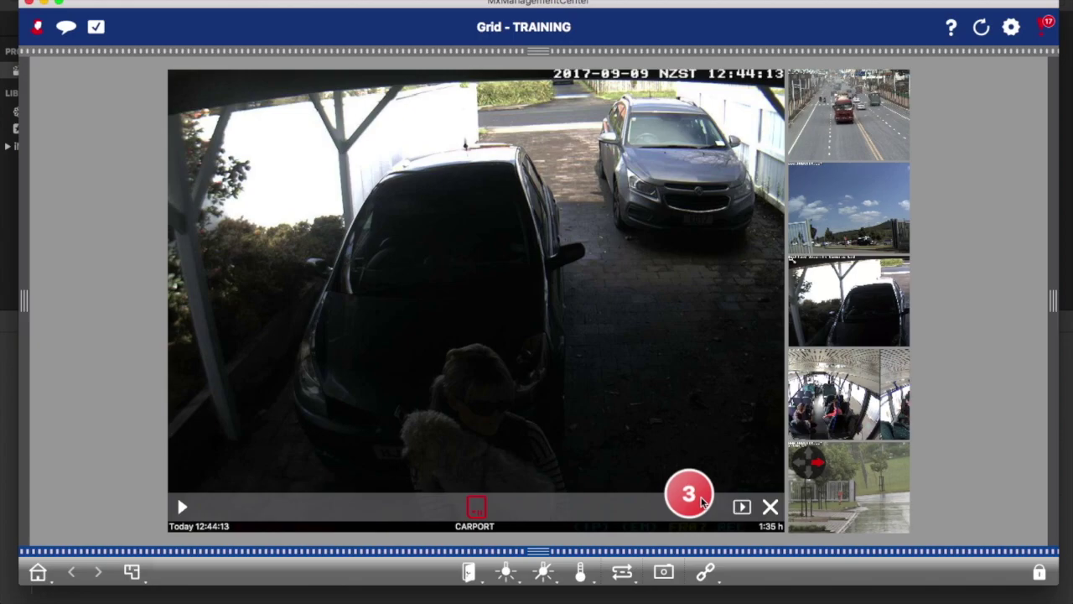
pyautogui.click(683, 498)
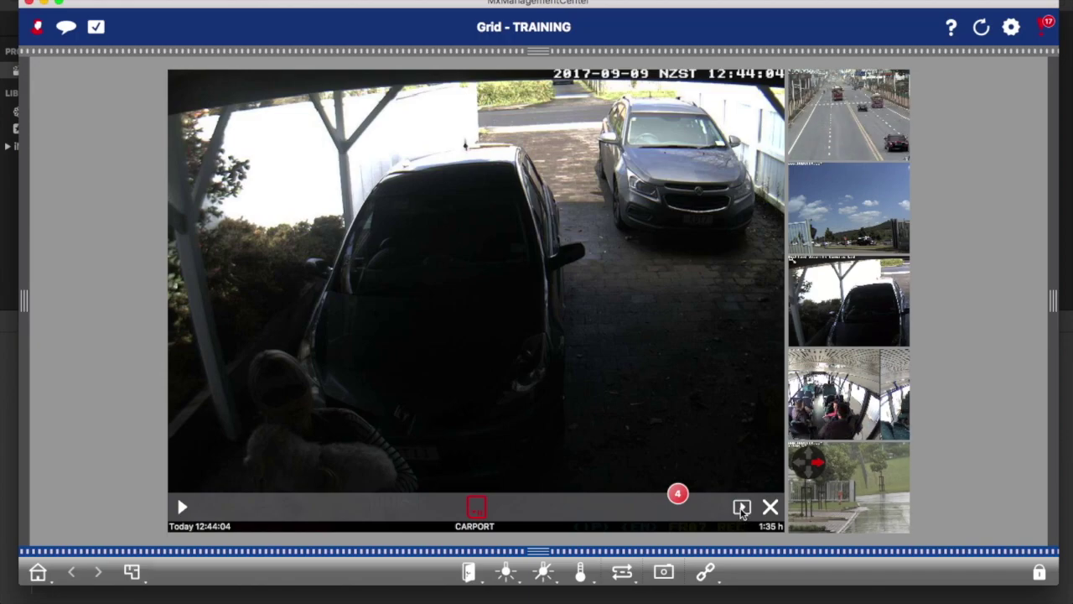
pyautogui.click(741, 508)
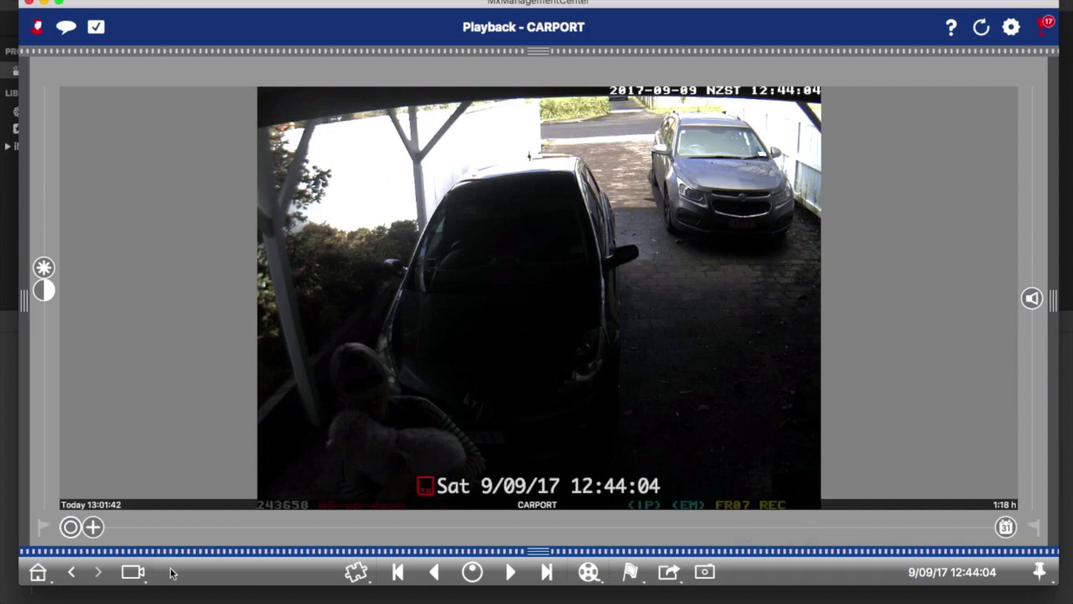
# Step: Switch the CARPORT camera to the Live view and return to the TRAINING grid
pyautogui.click(132, 573)
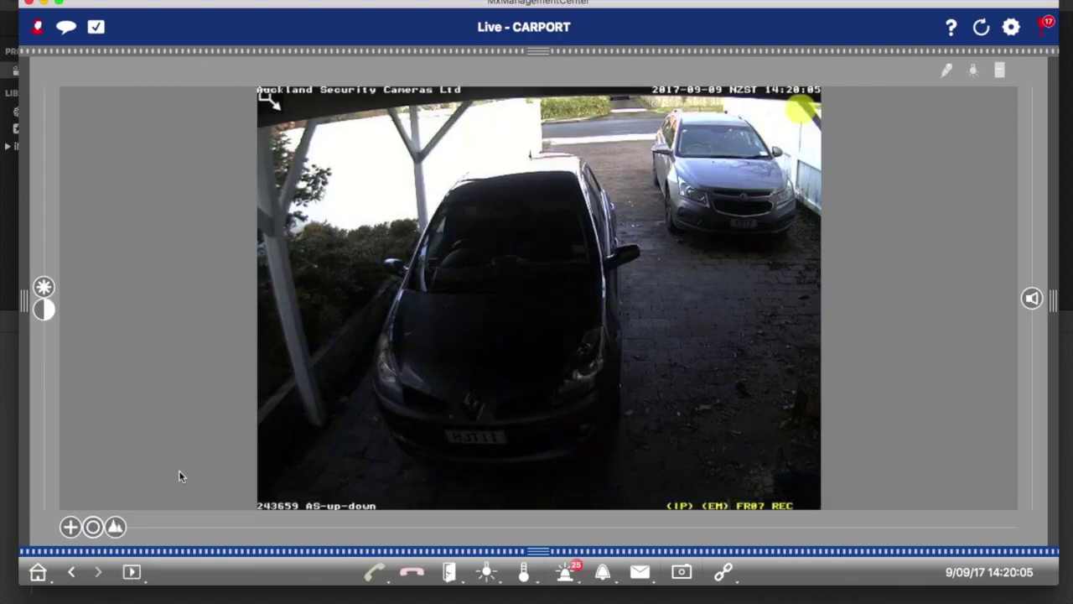
pyautogui.click(37, 572)
pyautogui.moveTo(372, 408)
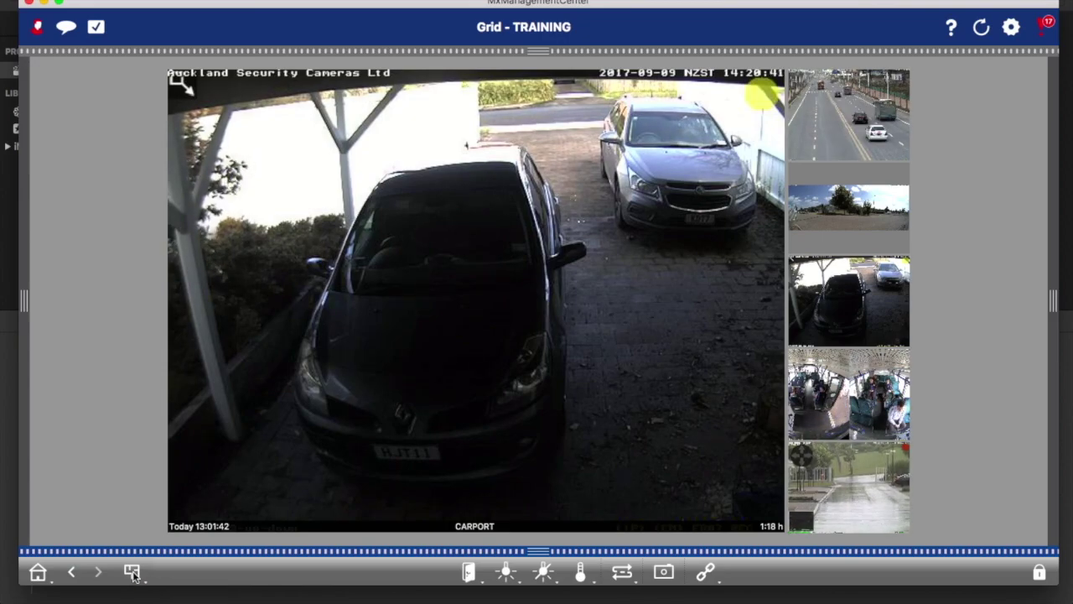
# Step: Display the Graphic view of the TRAINING group and return to its Grid view
pyautogui.click(132, 572)
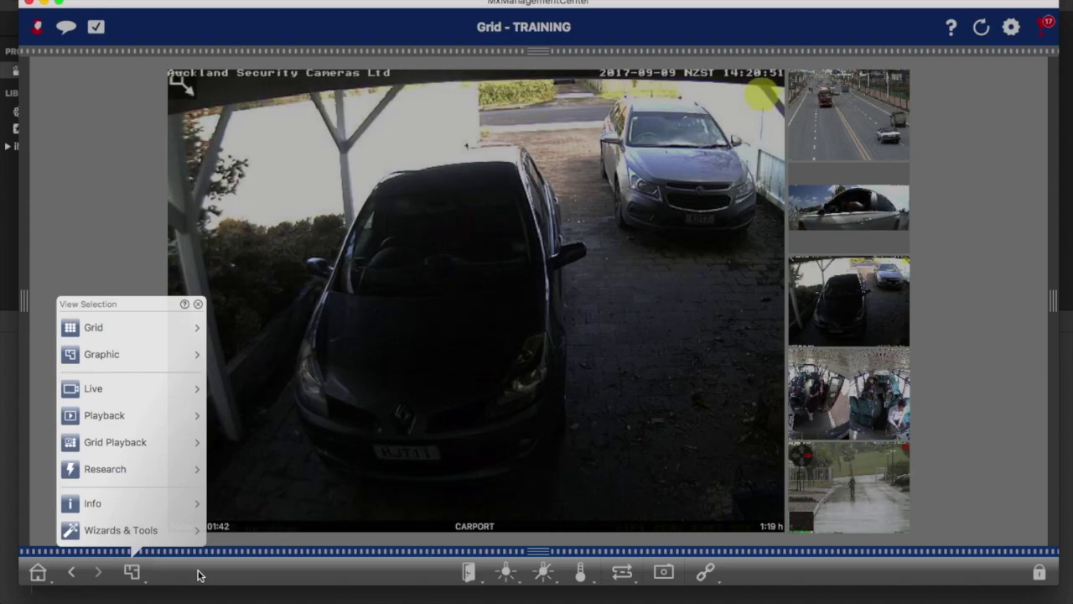
pyautogui.click(198, 574)
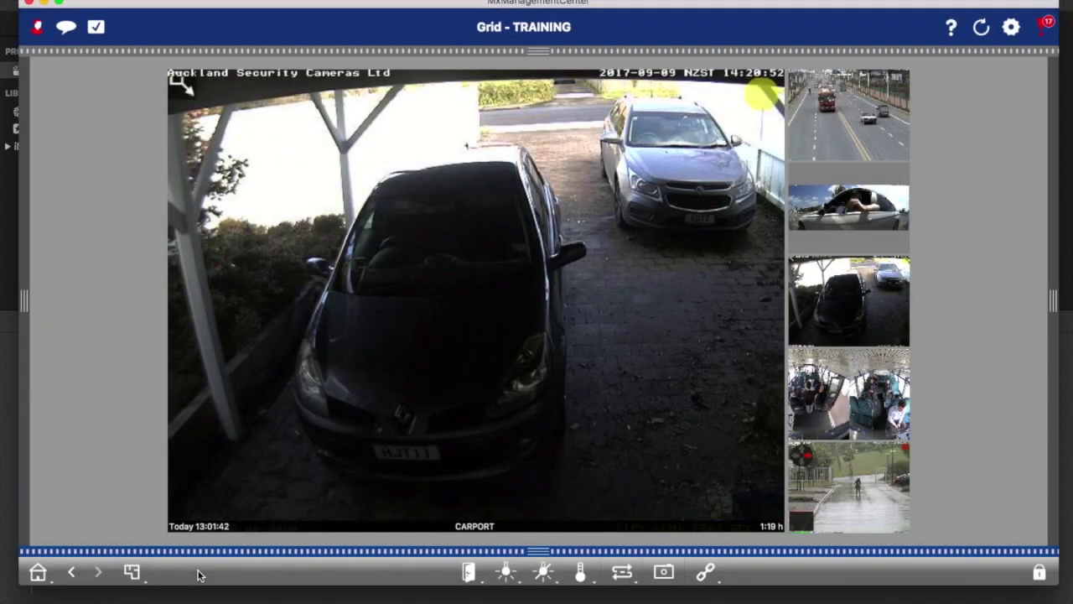
pyautogui.click(132, 572)
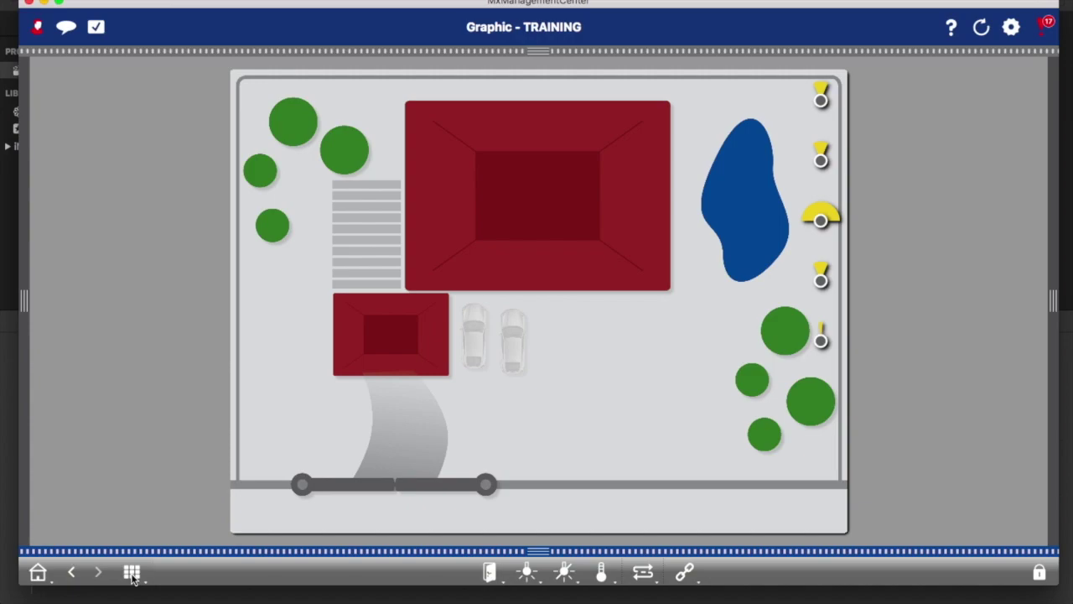
pyautogui.click(132, 573)
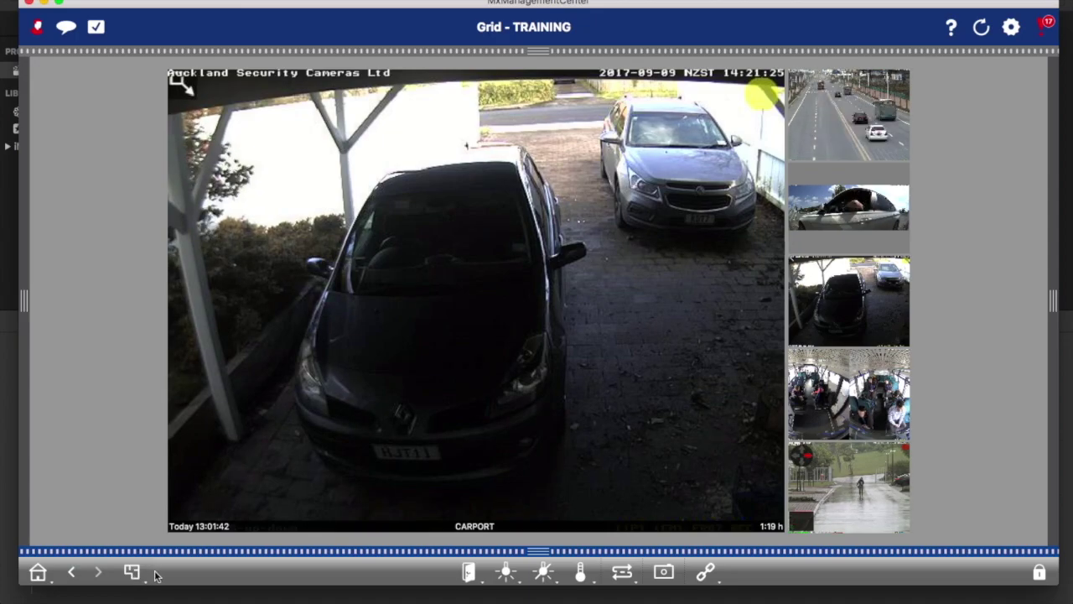
# Step: Look through the cameras available for the Playback view and close the view selection without choosing one
pyautogui.click(132, 575)
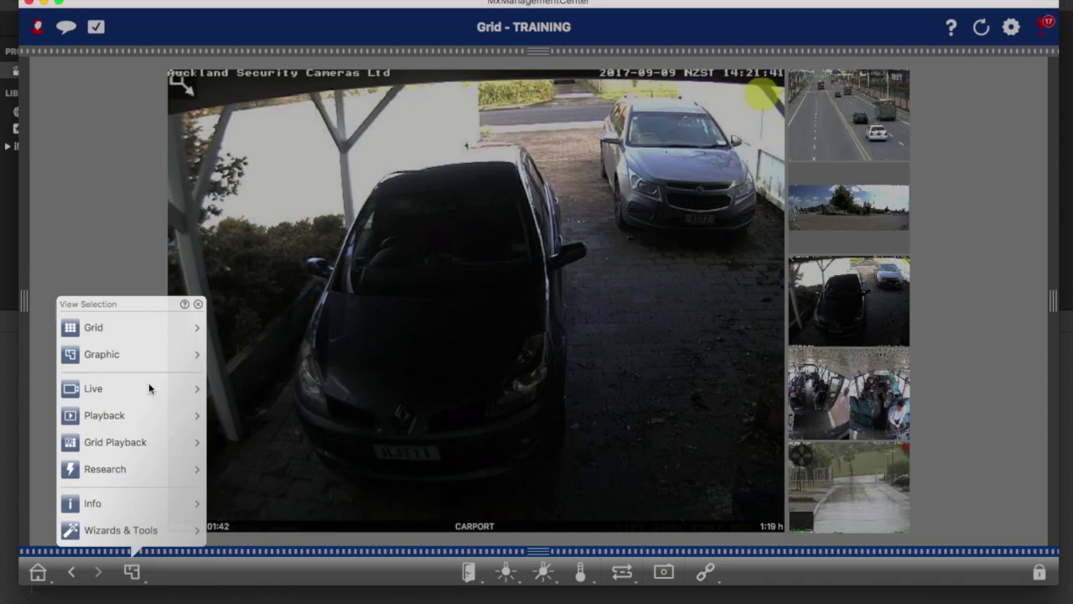
pyautogui.click(199, 420)
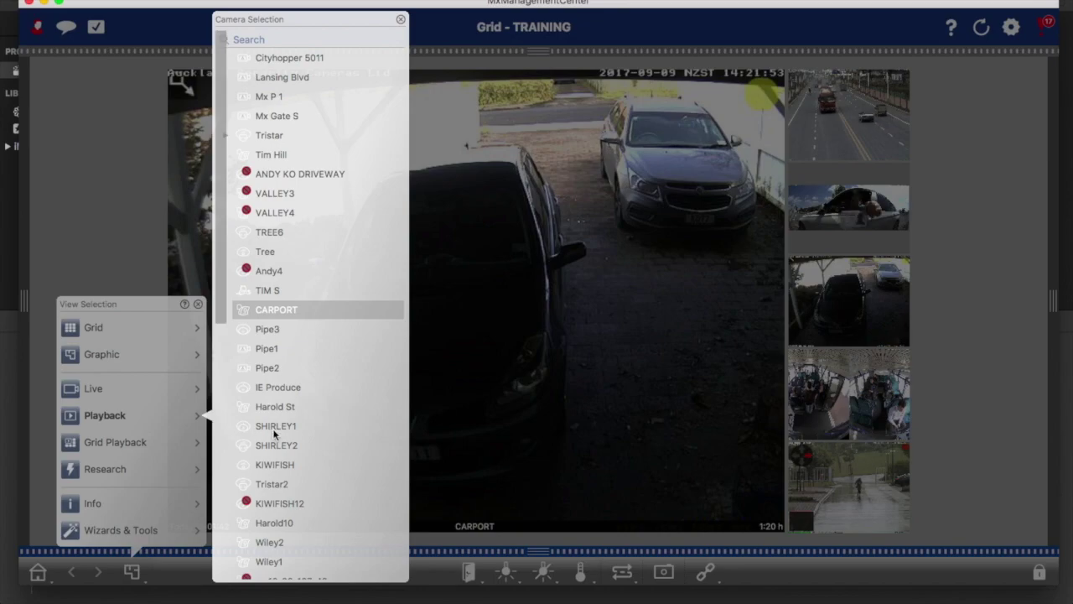
pyautogui.click(119, 417)
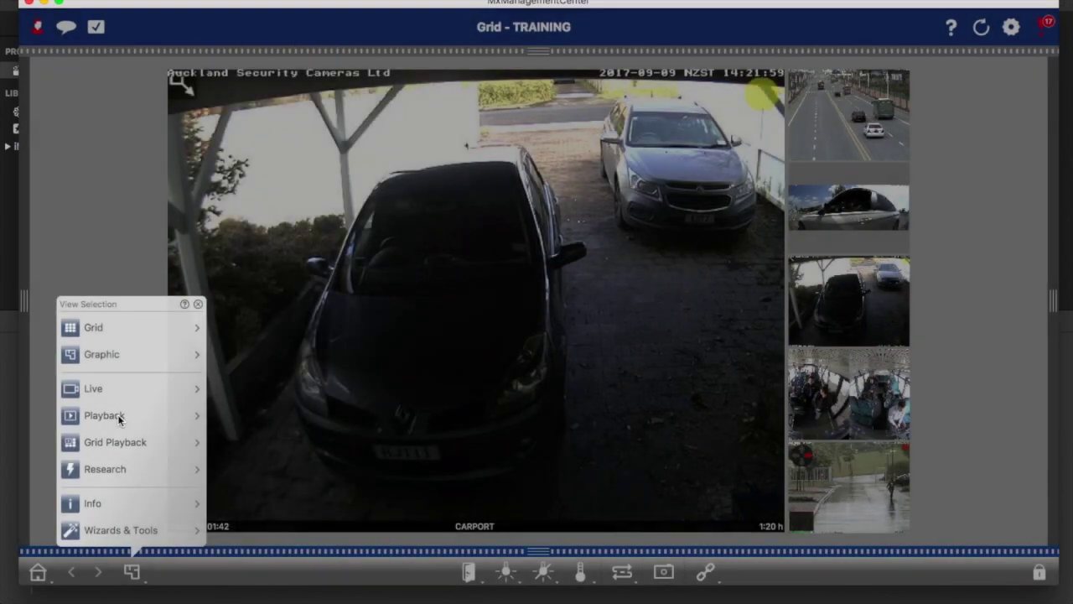
pyautogui.click(256, 567)
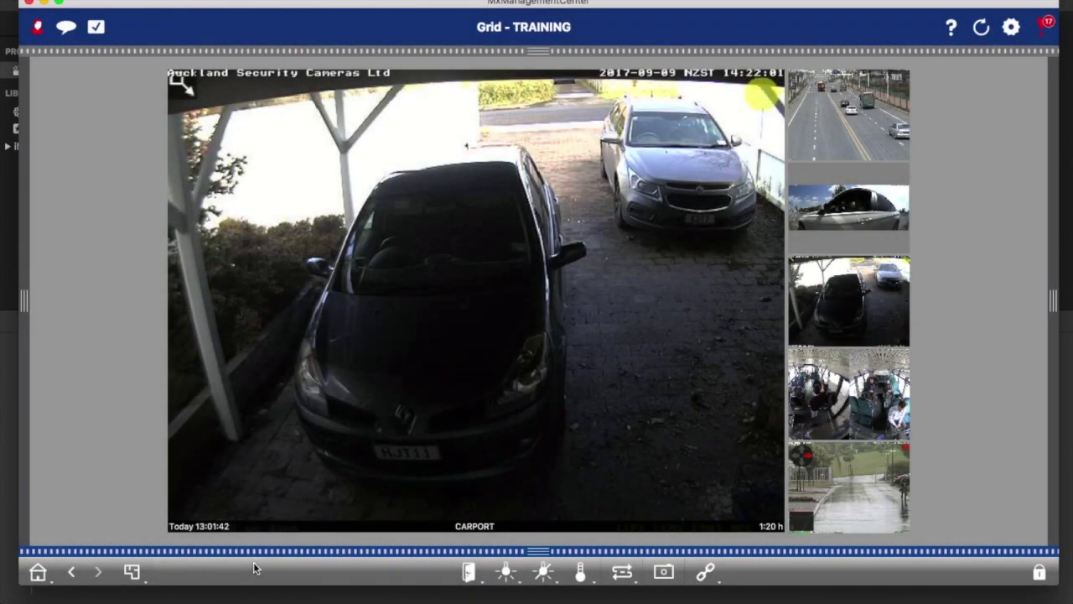
# Step: Open the CARPORT camera in the Playback view, set the playback time's hour to 11 and play the recording
pyautogui.click(132, 571)
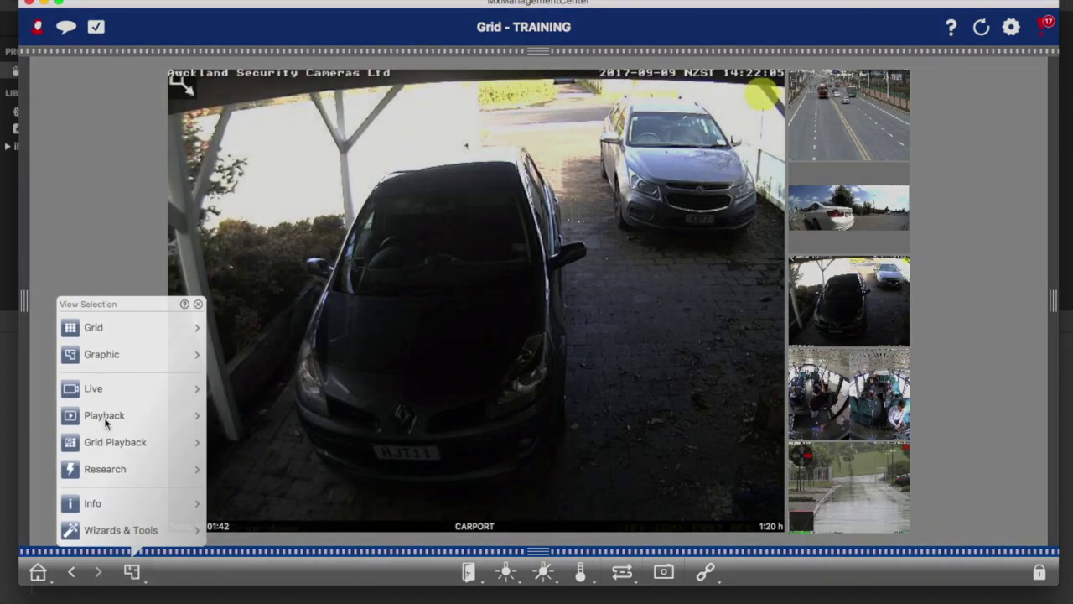
pyautogui.click(103, 416)
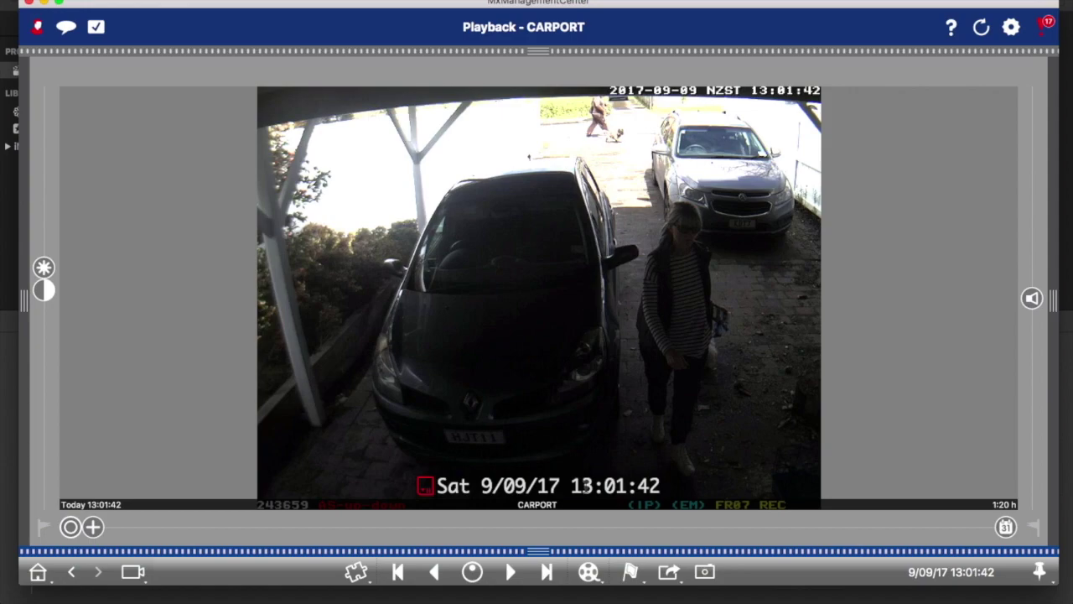
pyautogui.click(583, 486)
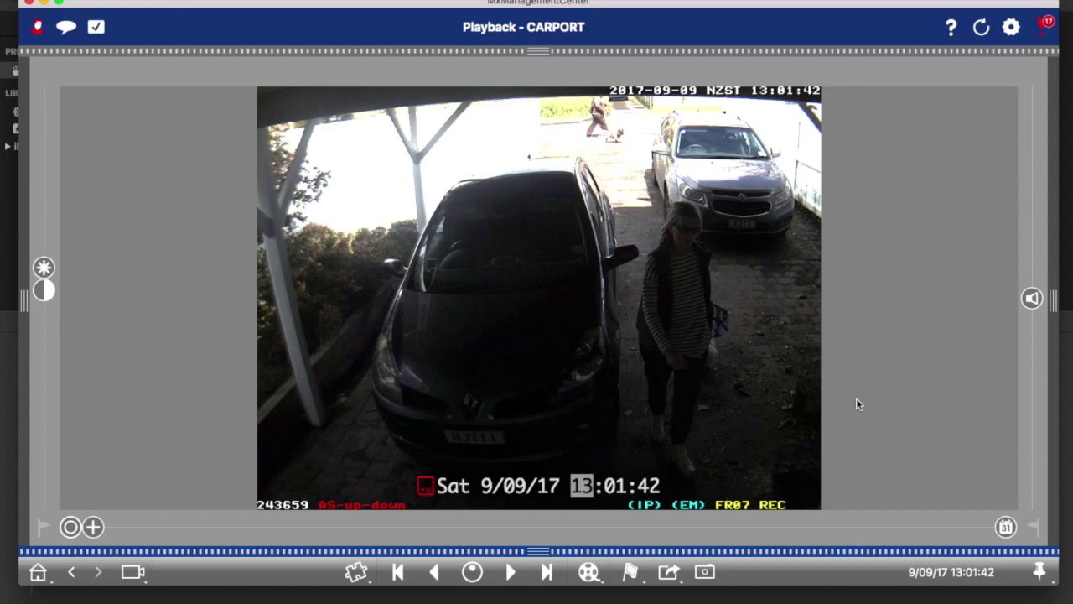
pyautogui.write('11')
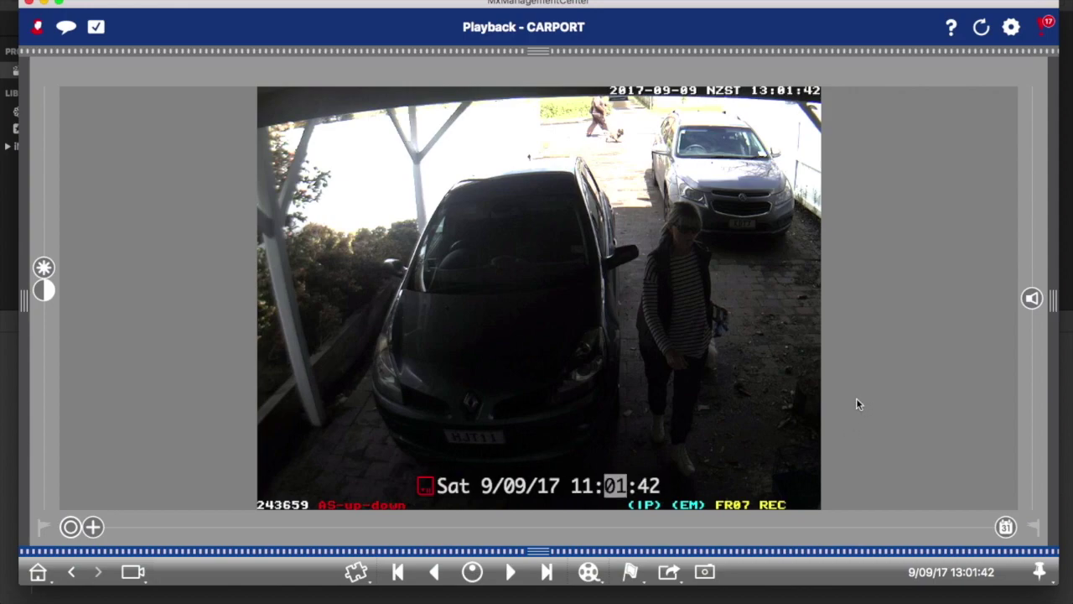
pyautogui.press('Return')
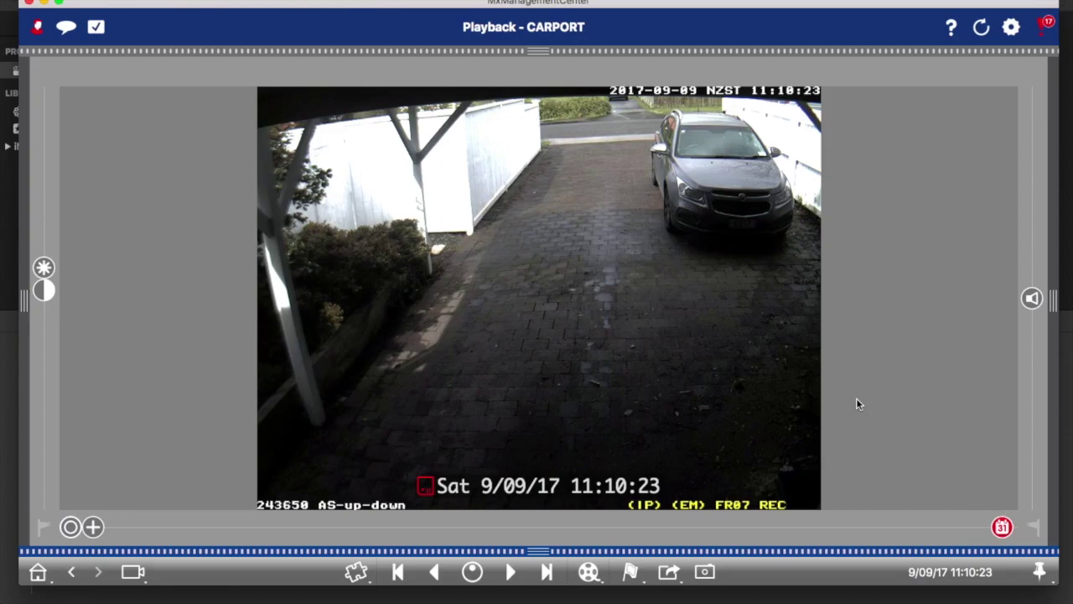
pyautogui.click(510, 571)
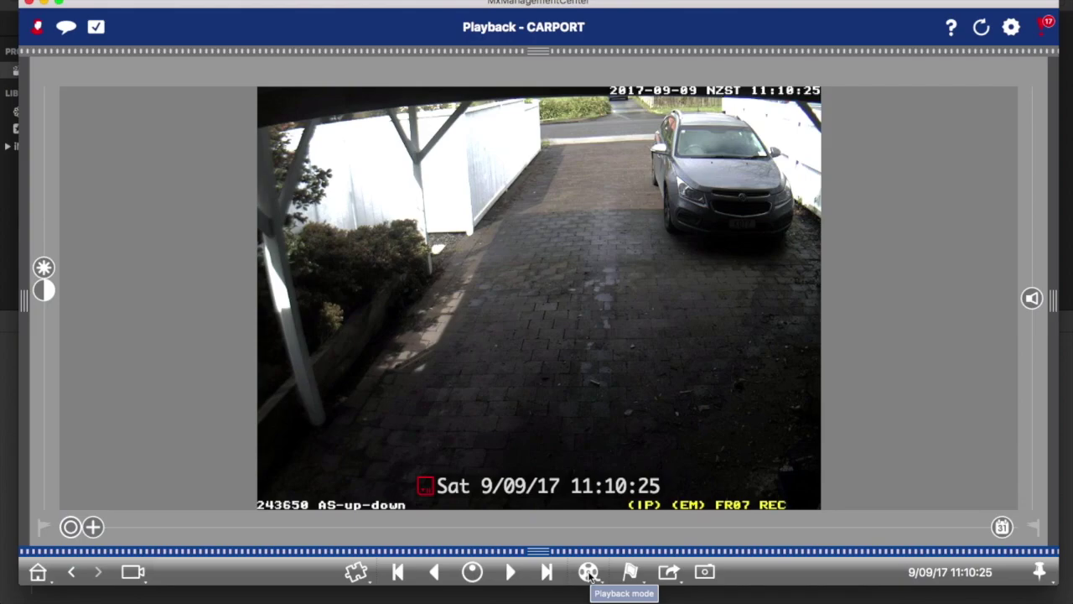
# Step: Set the playback mode to 1 Hour time-lapse and play the CARPORT recording backwards
pyautogui.click(588, 572)
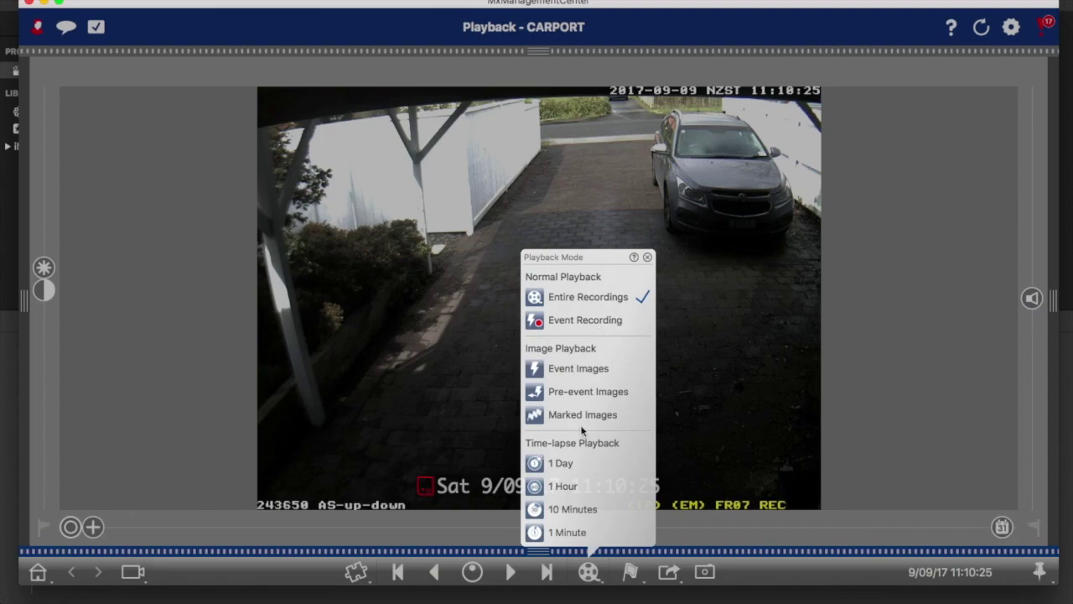
pyautogui.click(563, 488)
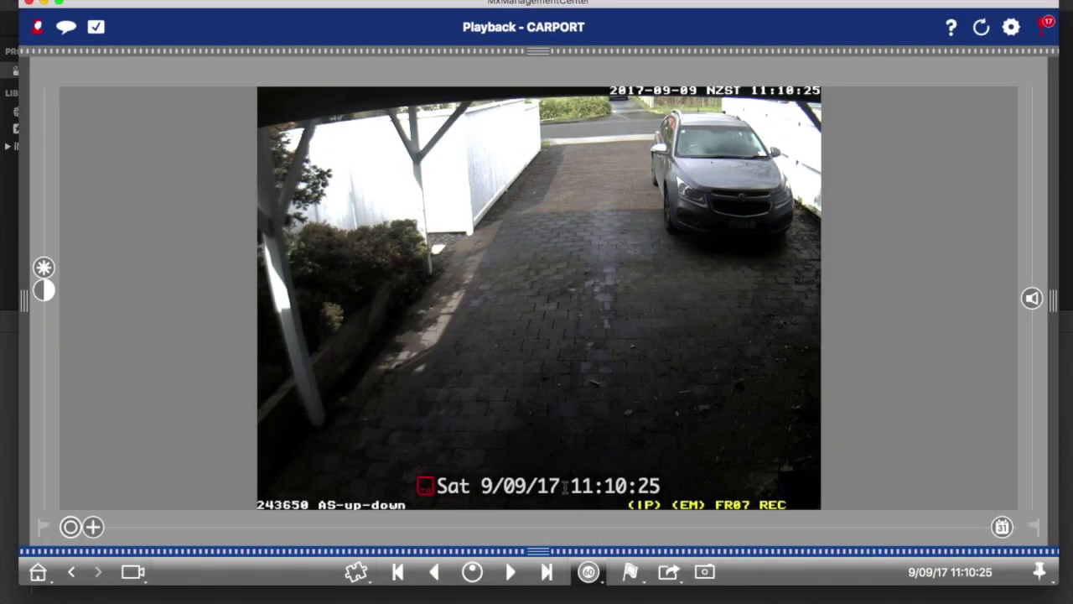
pyautogui.click(435, 573)
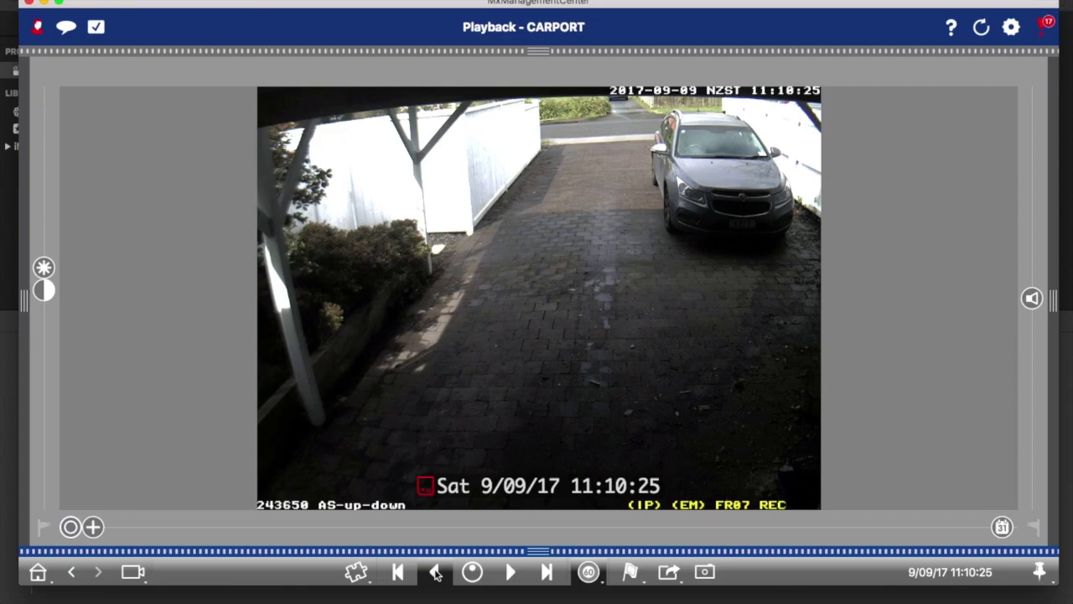
pyautogui.click(435, 572)
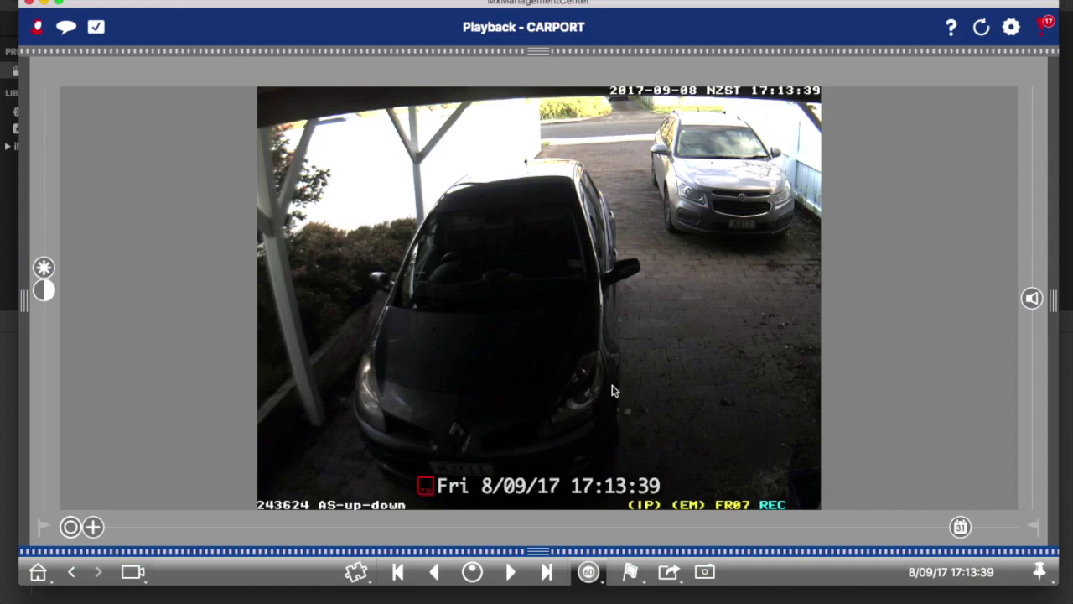
# Step: Set the playback mode to Event Images and step through the CARPORT camera's earlier event images
pyautogui.click(589, 571)
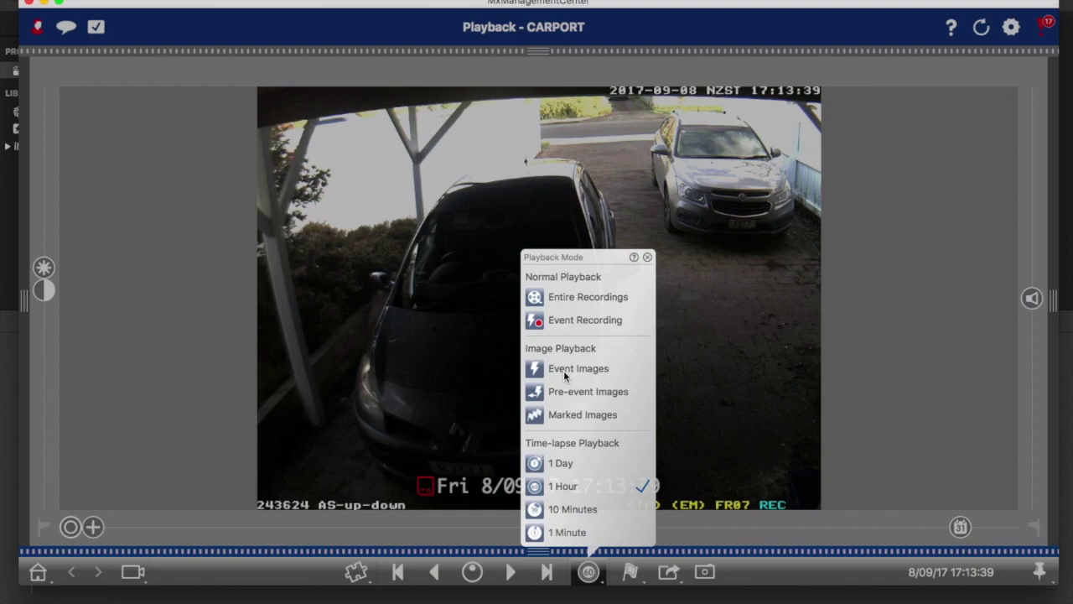
pyautogui.click(566, 369)
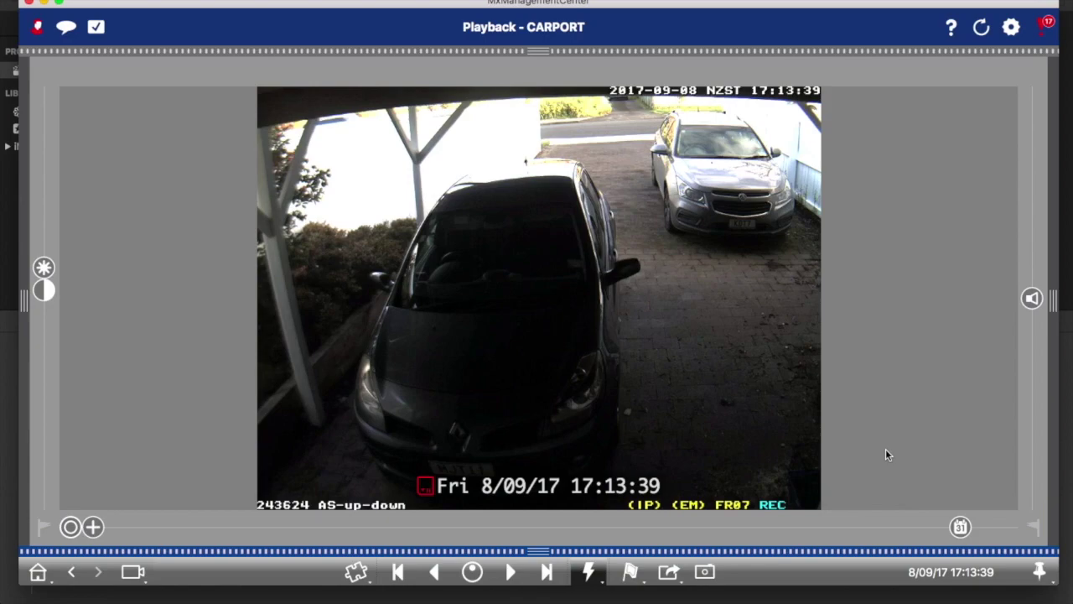
pyautogui.click(588, 573)
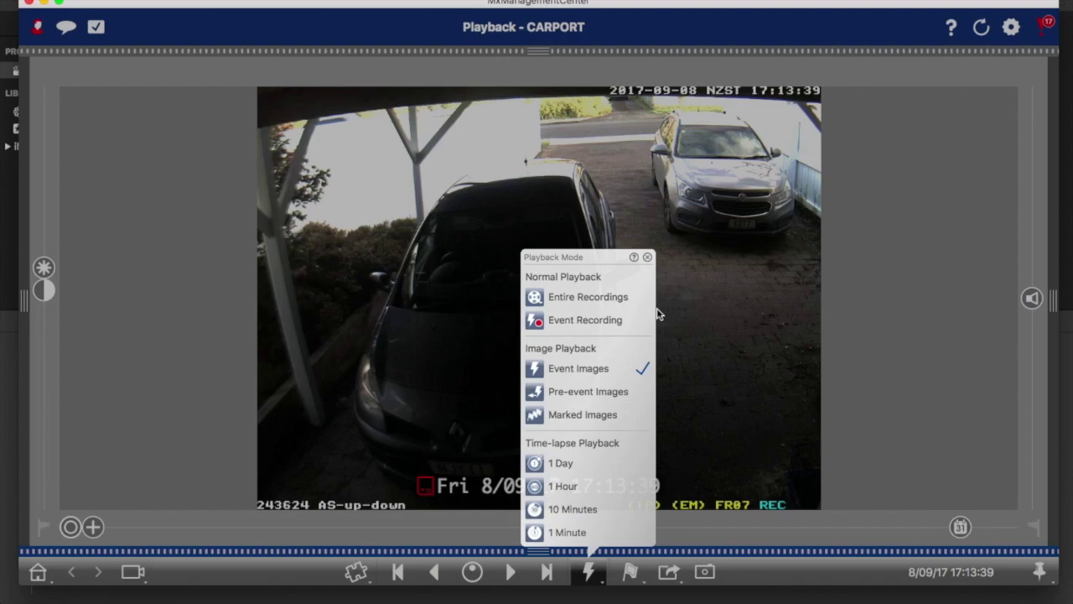
pyautogui.click(569, 373)
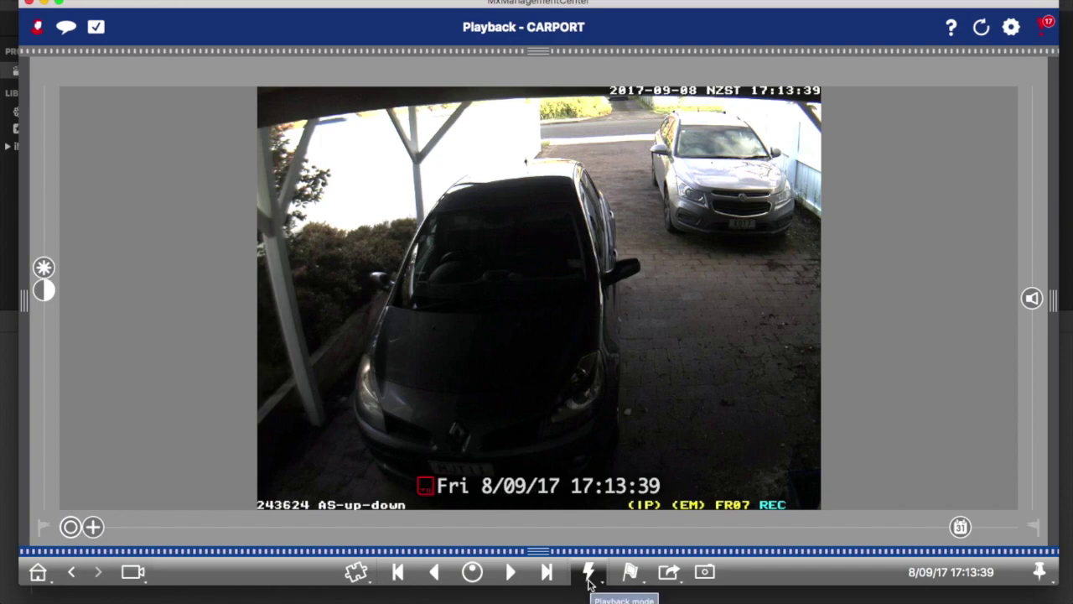
pyautogui.click(510, 574)
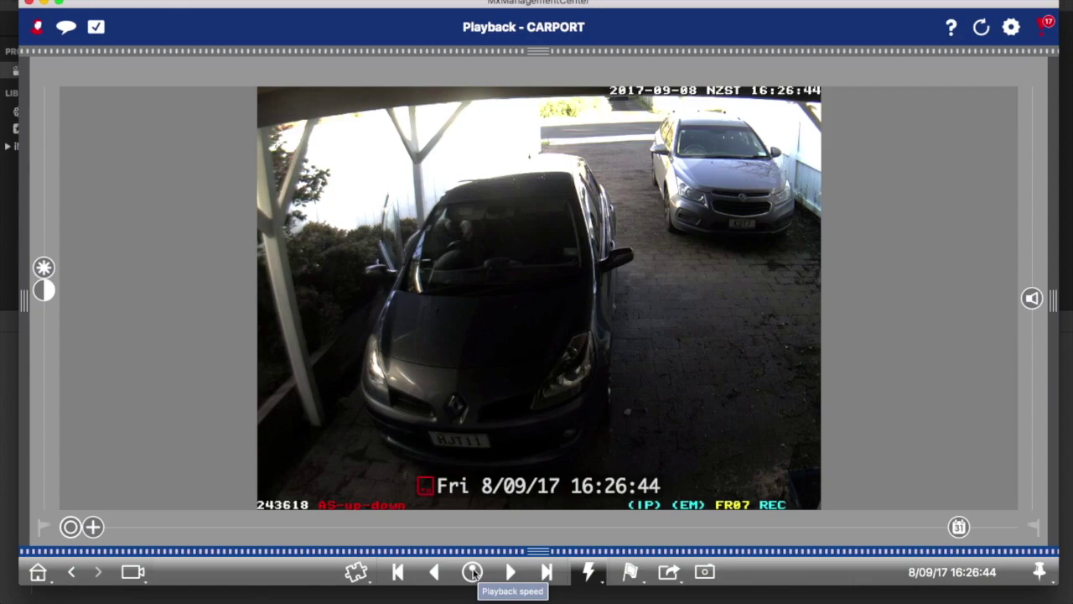
pyautogui.moveTo(836, 531)
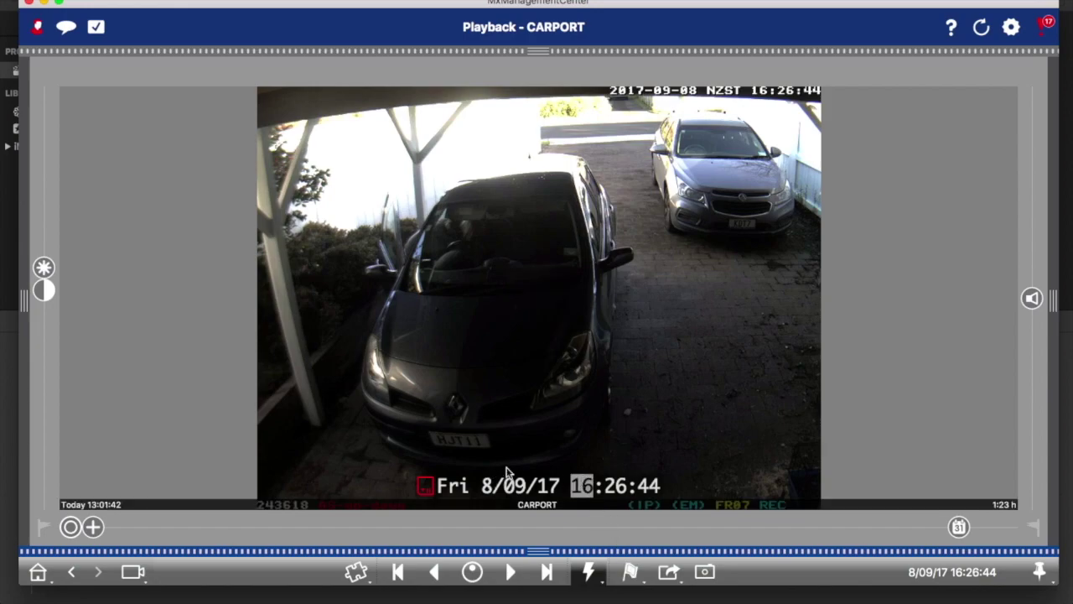
# Step: Set the CARPORT playback time's hour to 14 and mark the recorded image found
pyautogui.write('14')
pyautogui.press('Return')
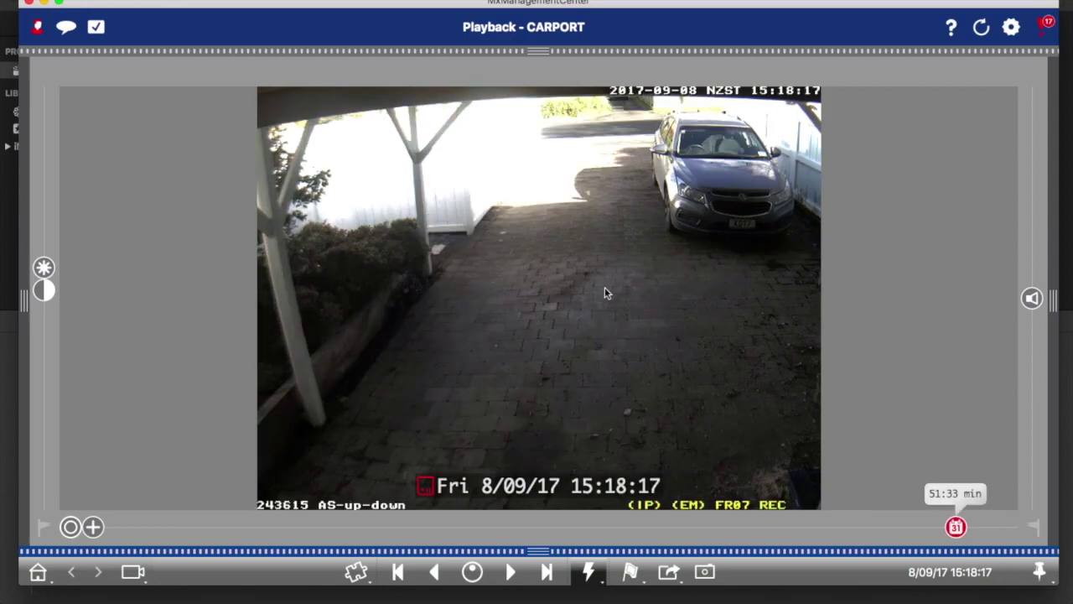
pyautogui.click(631, 571)
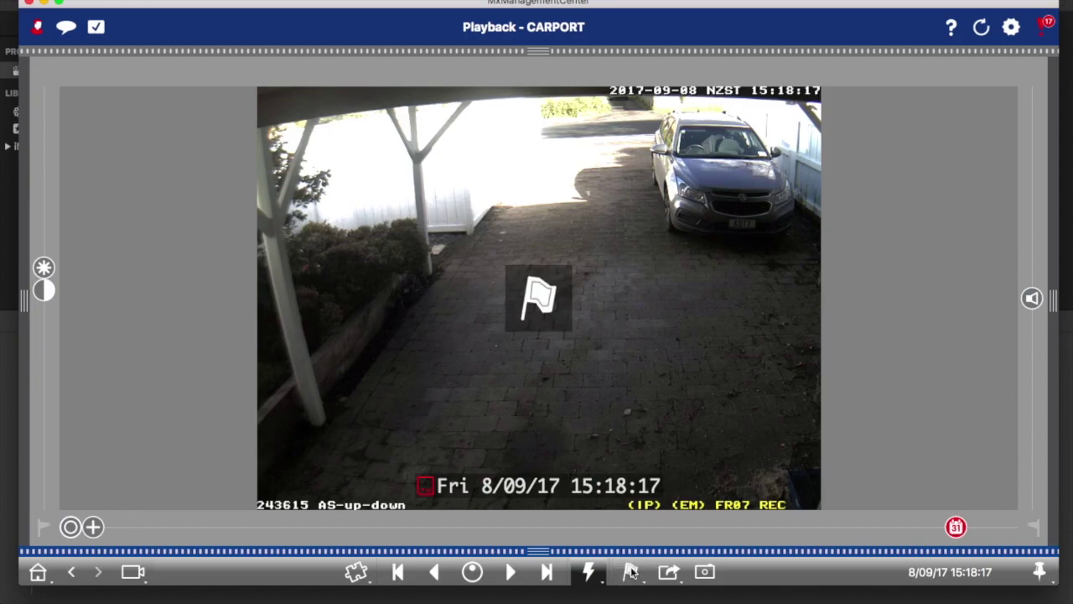
# Step: Name the marked image from 16:26:44 Clip3 and the one from 15:18:17 clip4, and close the marked images list
pyautogui.click(631, 571)
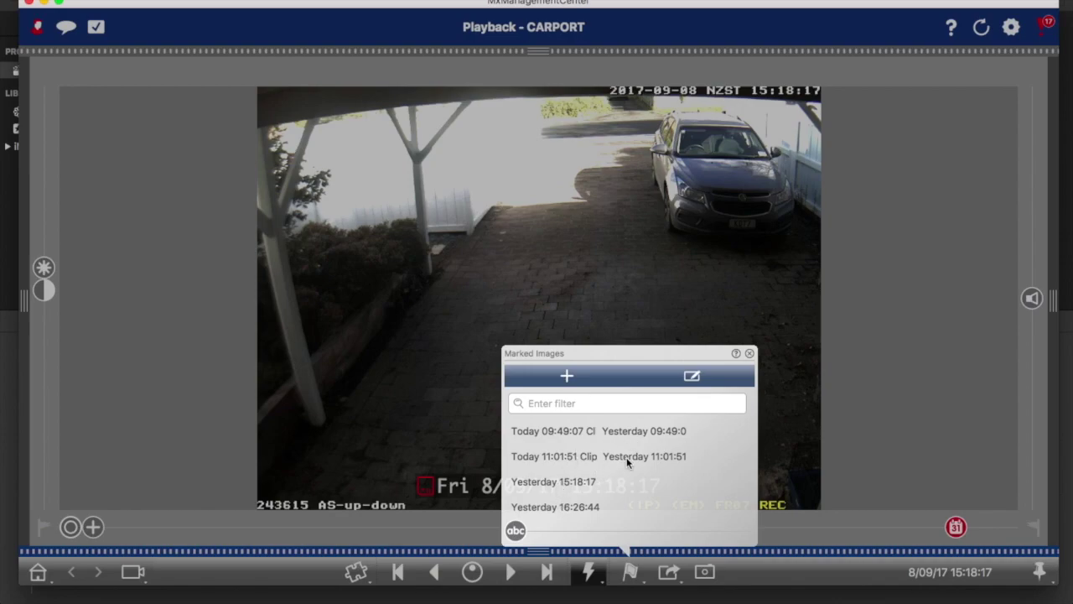
pyautogui.click(692, 377)
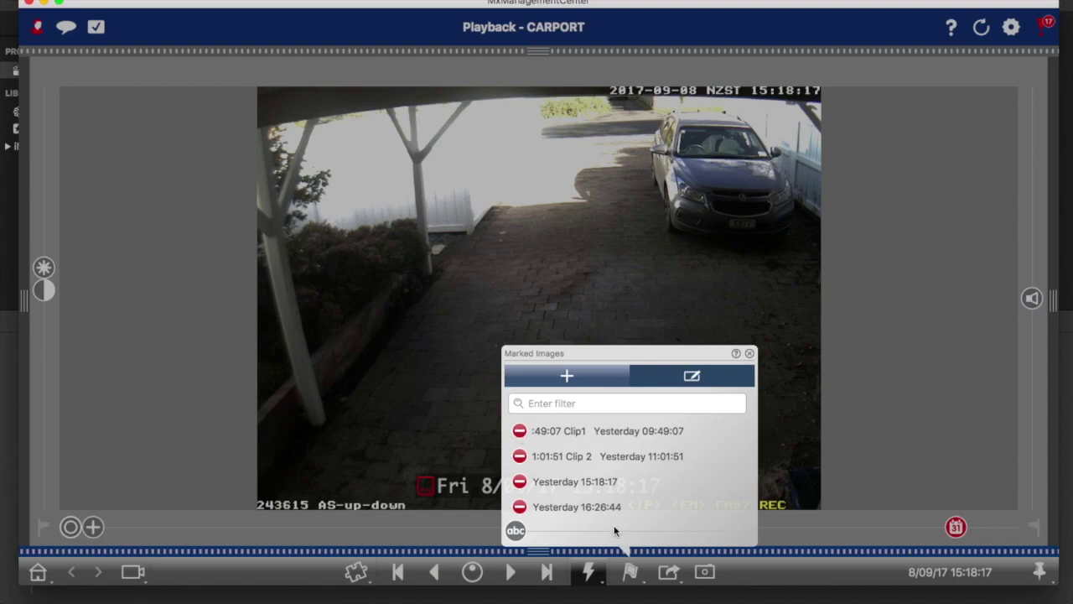
pyautogui.click(648, 505)
pyautogui.write('Clip3')
pyautogui.click(648, 481)
pyautogui.write('clip4')
pyautogui.click(690, 377)
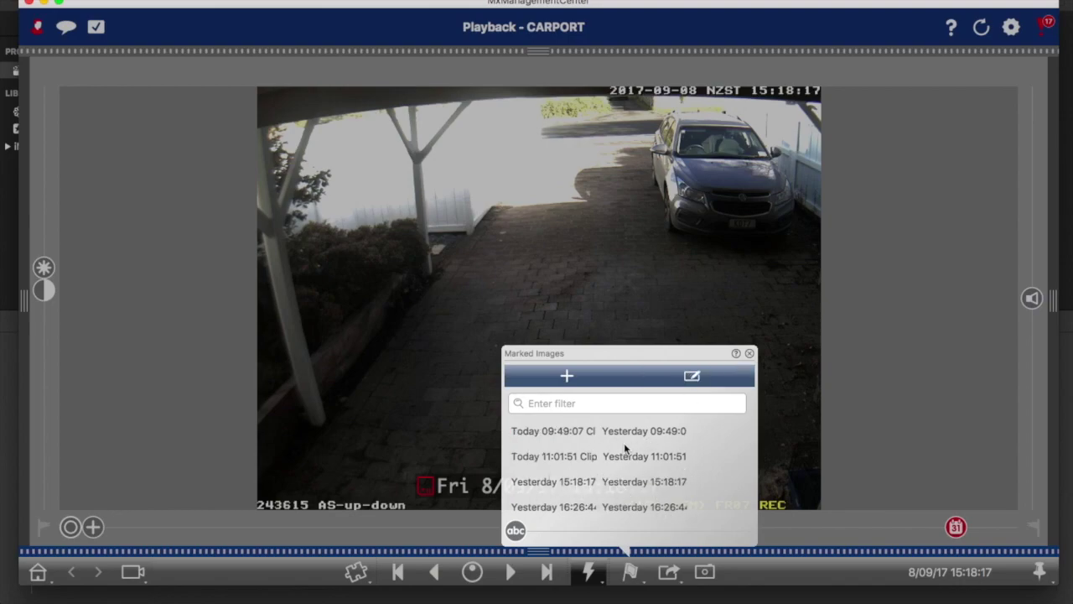
pyautogui.click(750, 355)
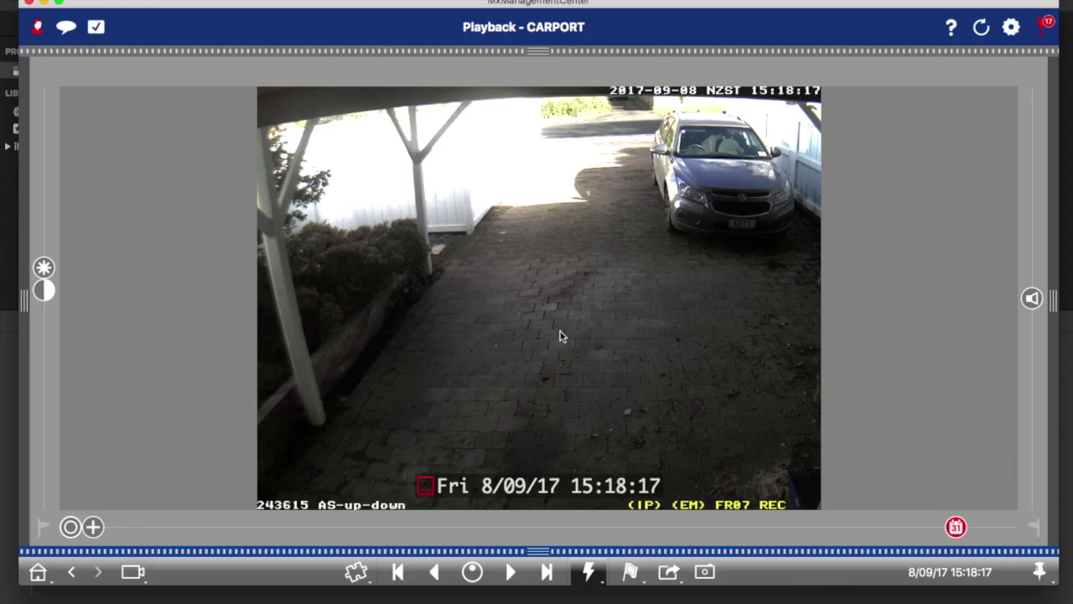
# Step: Set a CARPORT export range starting at 8/09/17 15:18:17, open the save options for a PC export and cancel saving
pyautogui.click(43, 527)
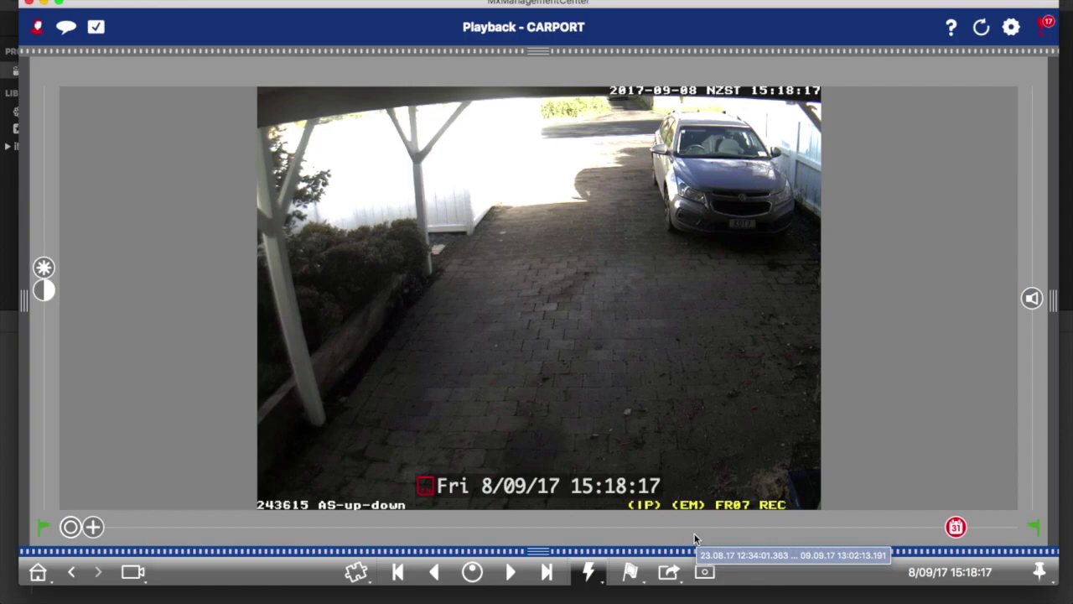
pyautogui.click(667, 573)
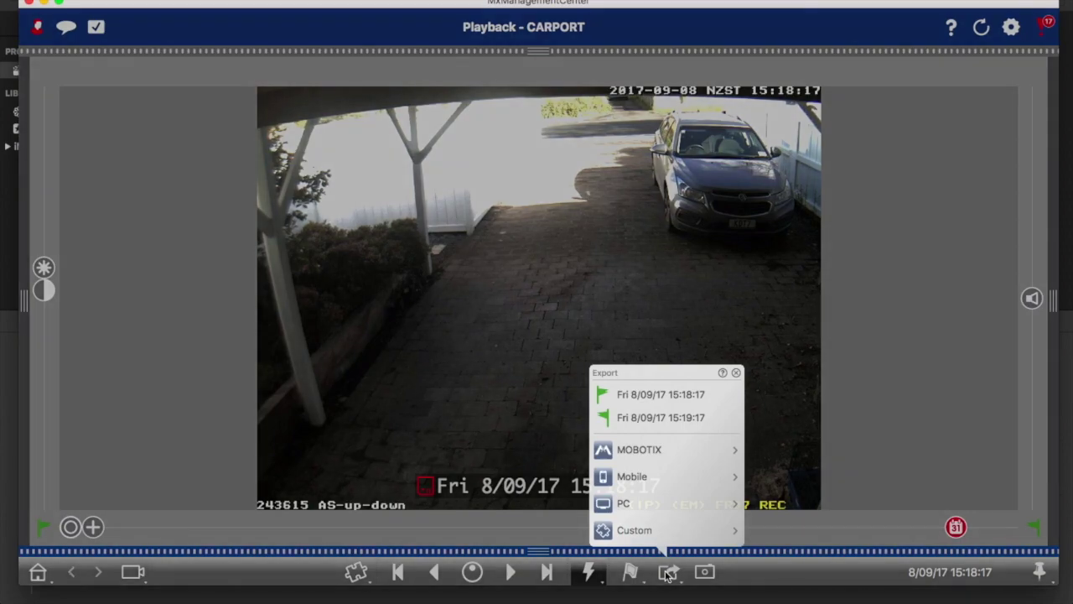
pyautogui.click(622, 506)
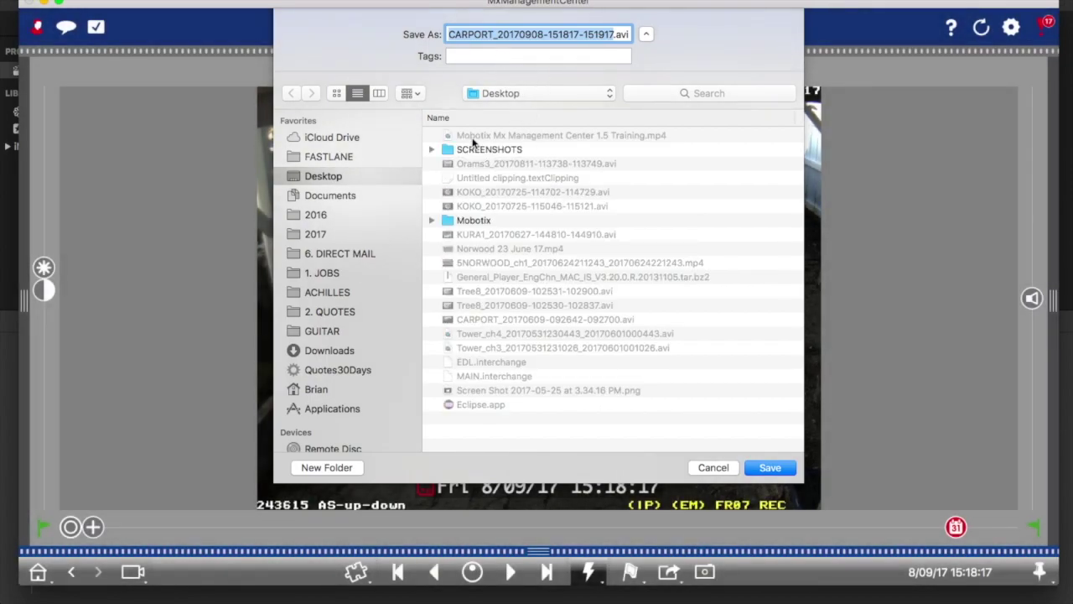
pyautogui.click(722, 473)
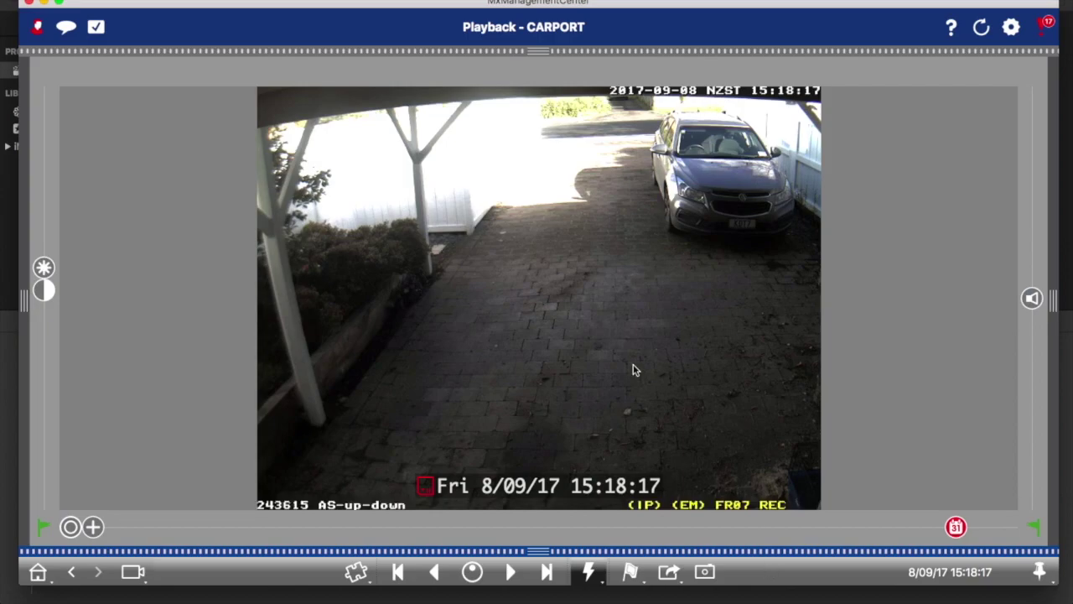
# Step: Look at the export range's start and end settings, close them, and move the playback time forward to today at 13:02:13
pyautogui.click(43, 526)
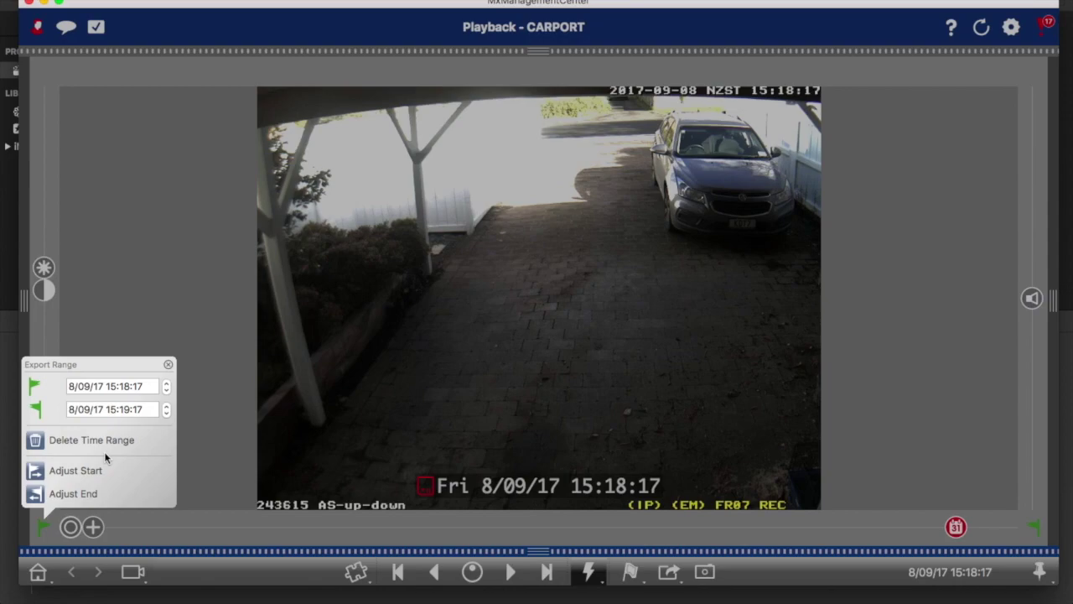
pyautogui.click(203, 535)
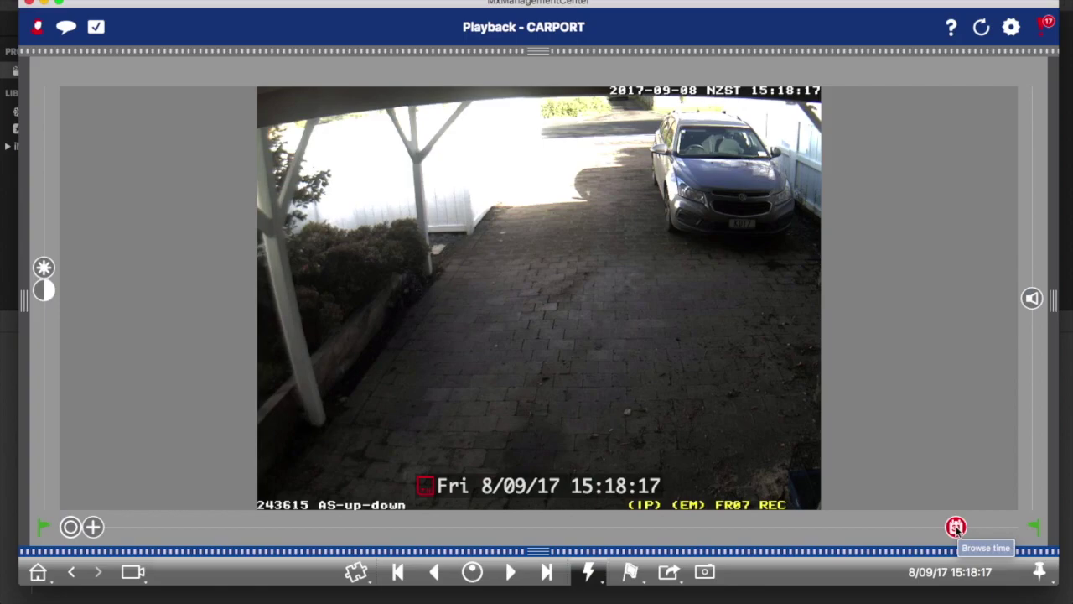
pyautogui.moveTo(956, 529); pyautogui.dragTo(1030, 526)
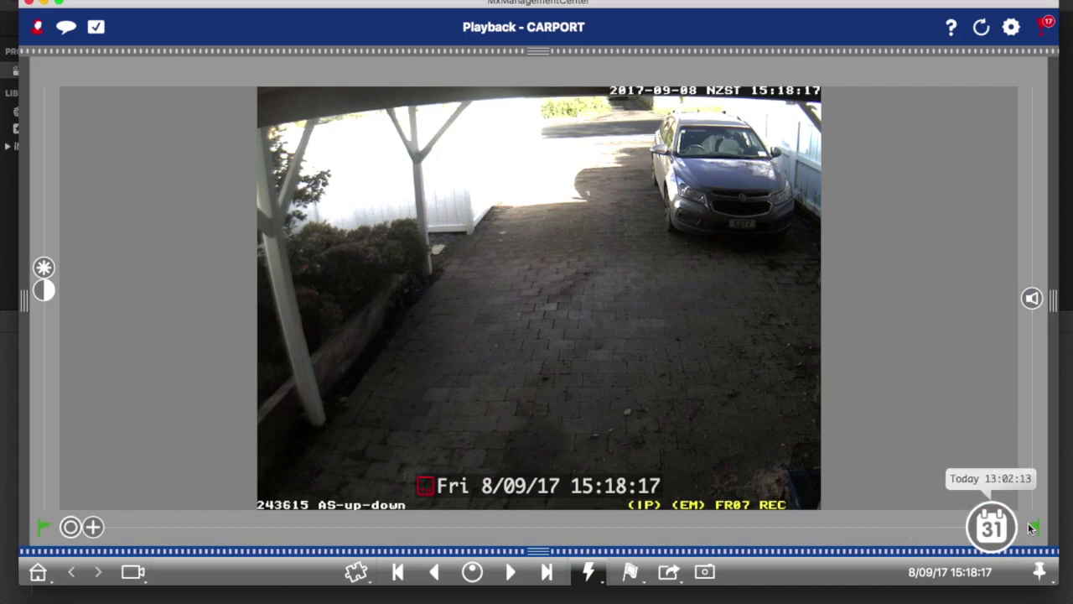
pyautogui.moveTo(1028, 522); pyautogui.dragTo(13, 536)
pyautogui.click(1071, 535)
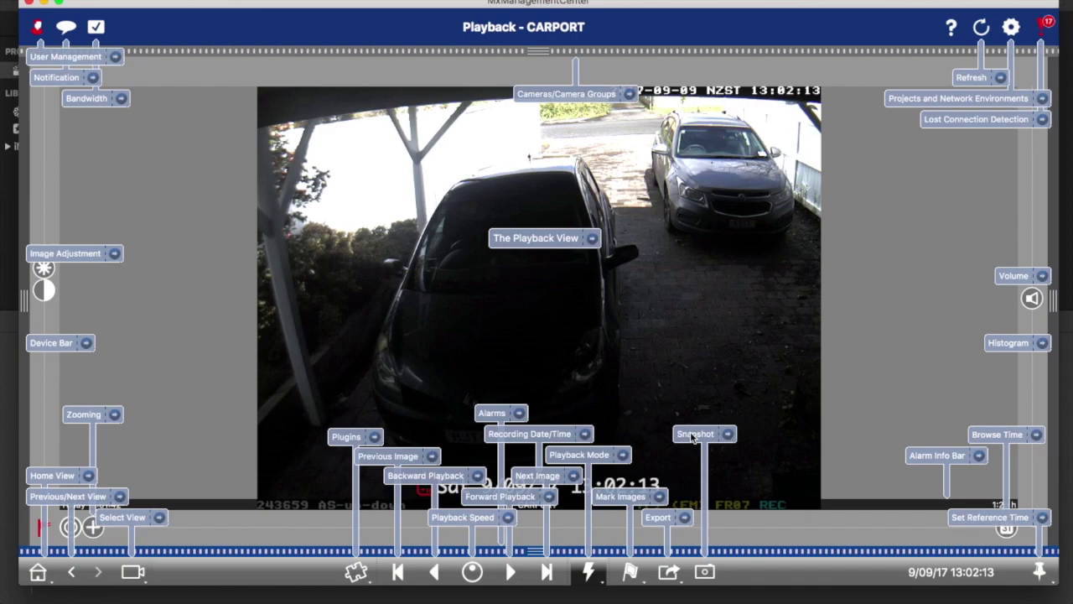
# Step: Read the help topic on saving snapshots and close the help for the Playback view
pyautogui.click(692, 437)
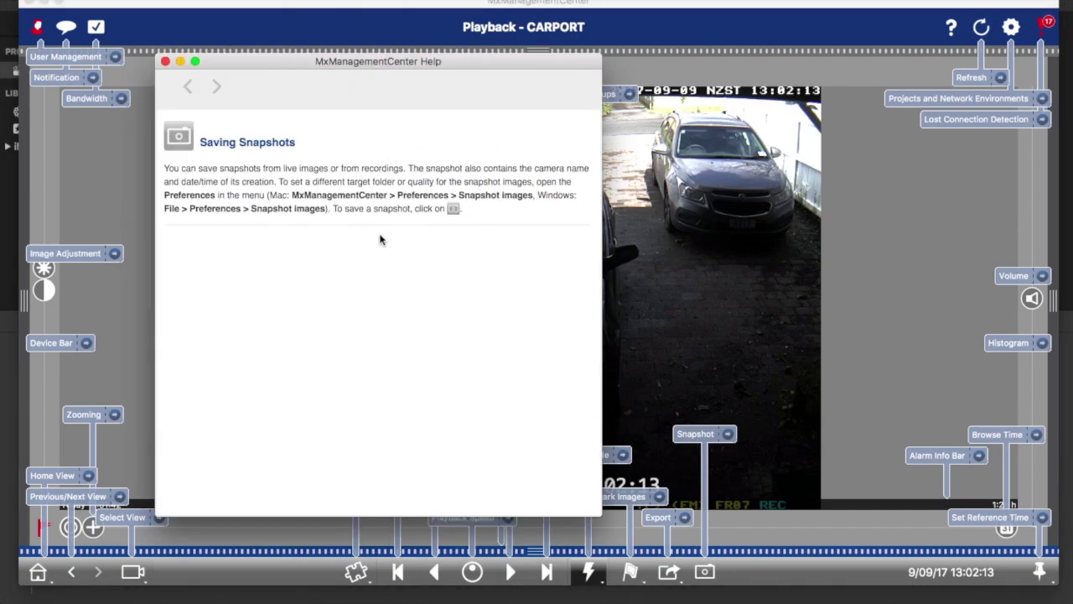
pyautogui.click(165, 62)
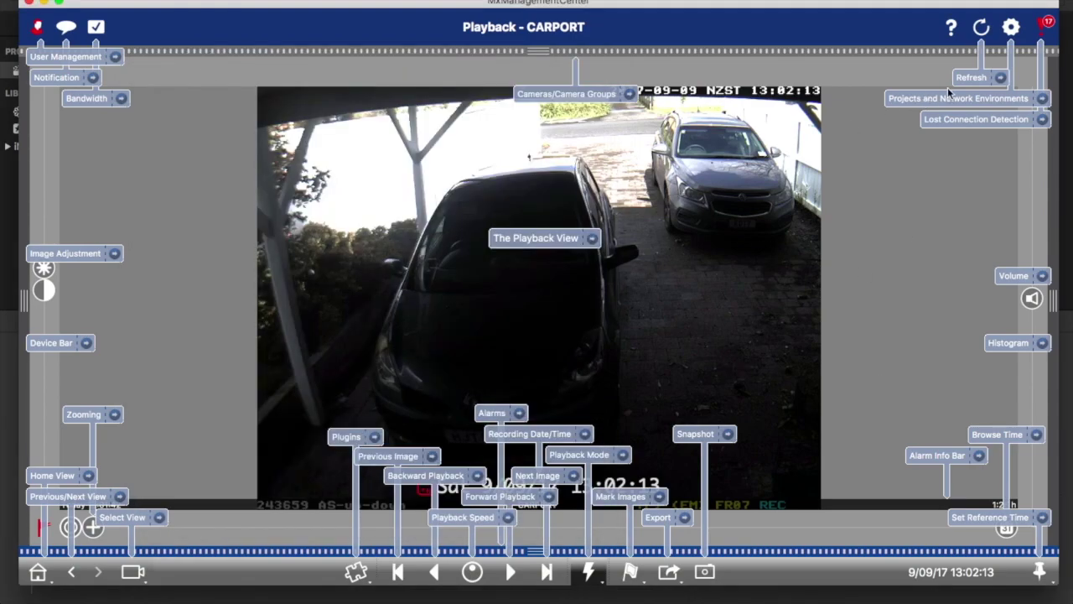
pyautogui.click(888, 317)
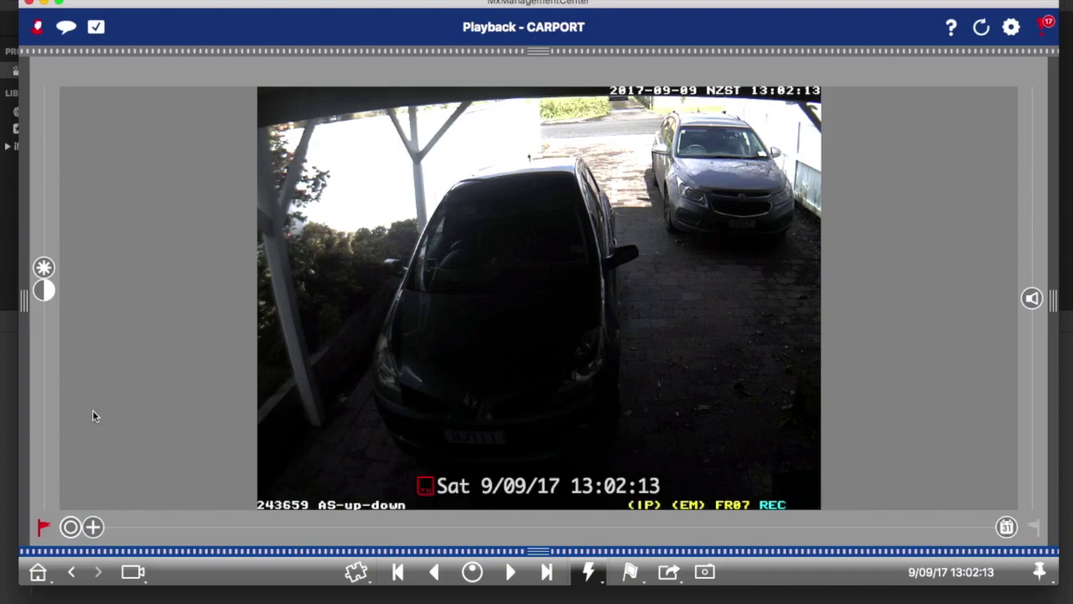
# Step: Open the home view from the CARPORT playback
pyautogui.click(38, 571)
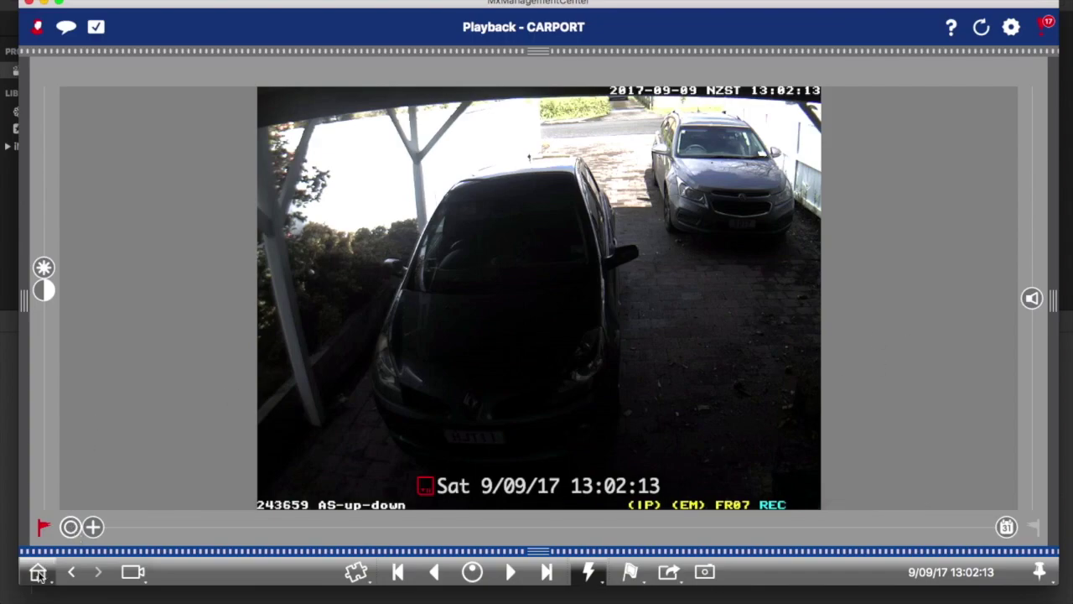